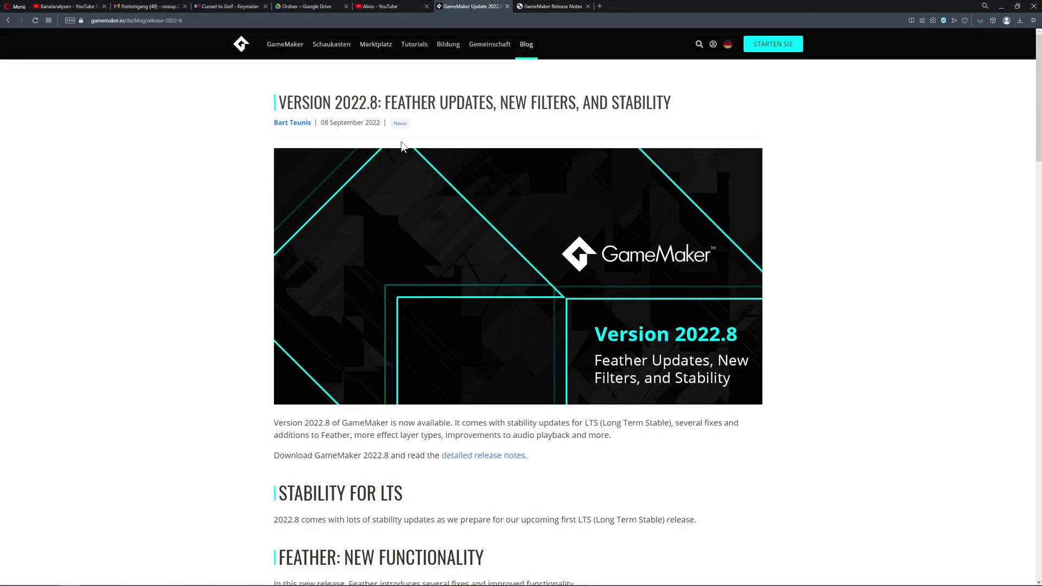
Highlight the post title's version number and its 'New Filters, and Stability' phrase
left_click_drag(383, 103, 313, 103)
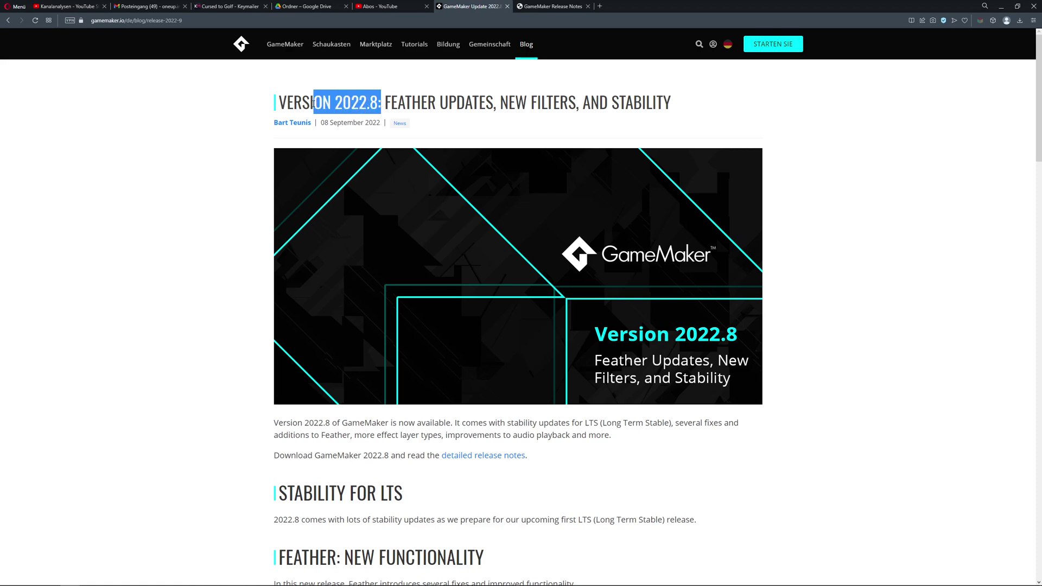
left_click(402, 107)
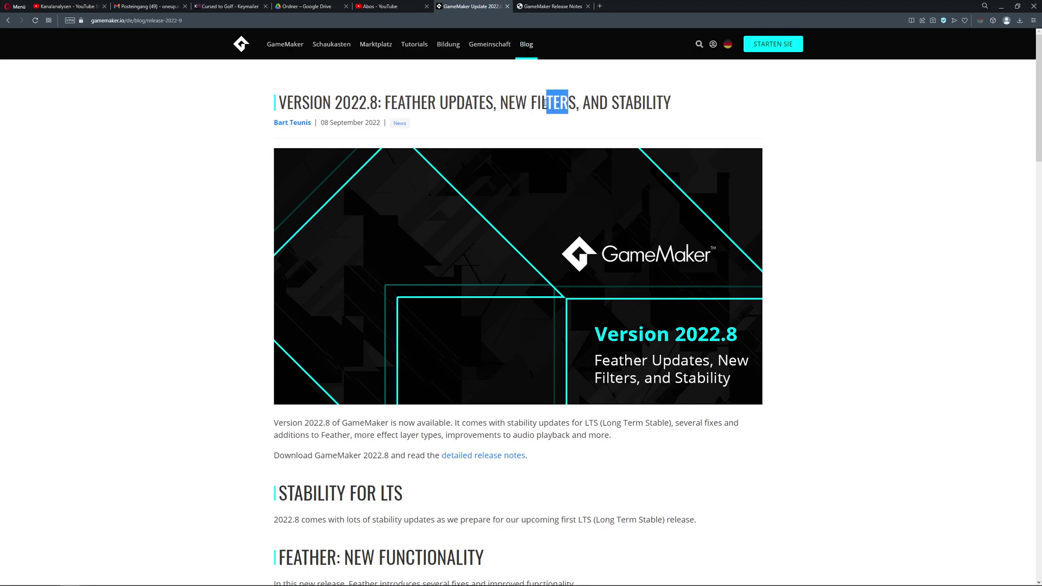
left_click_drag(545, 103, 549, 104)
left_click(566, 104)
scroll(561, 206, "down", 20)
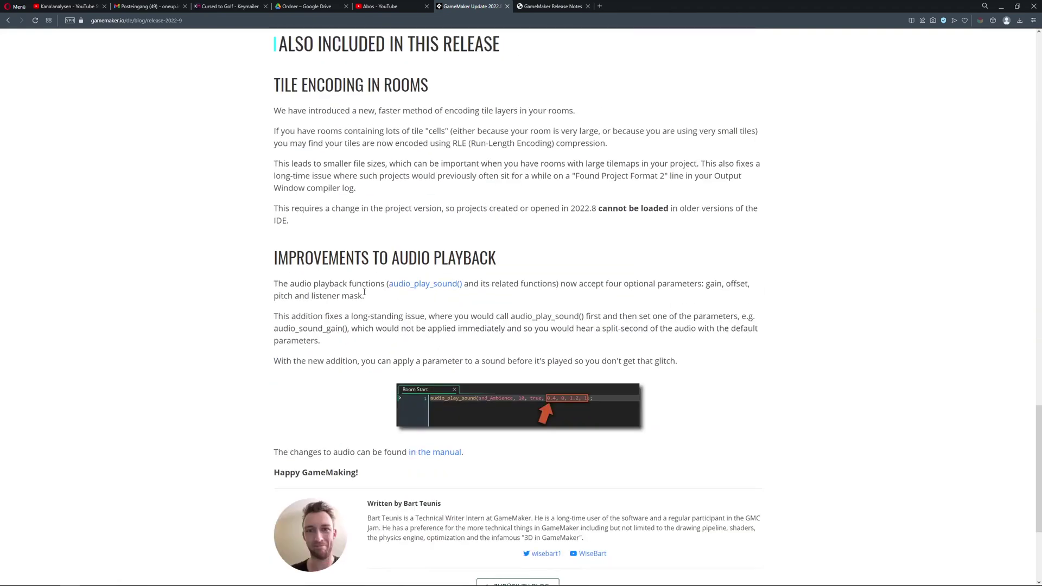
scroll(556, 198, "up", 20)
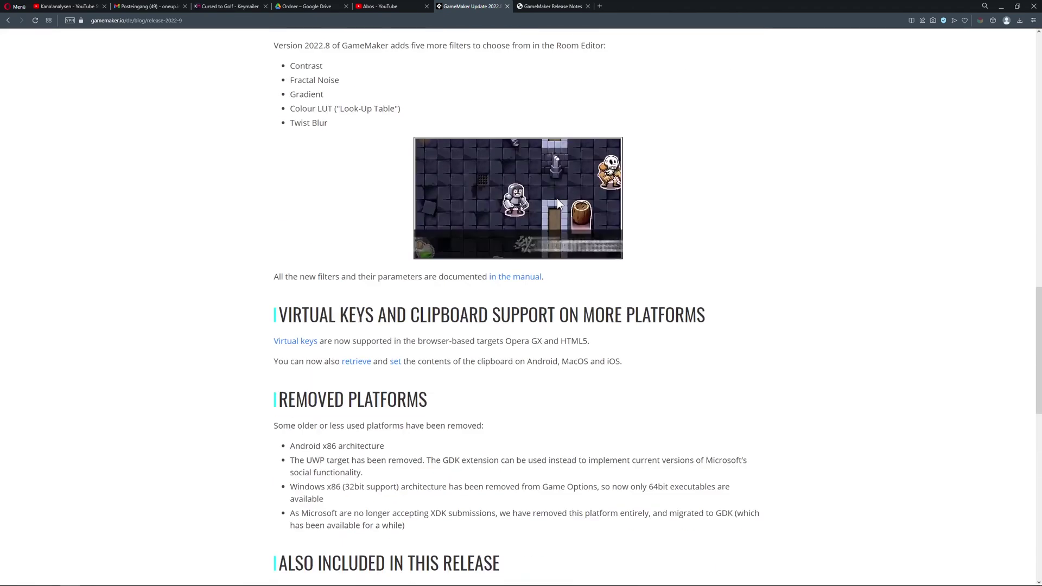
scroll(557, 197, "up", 2)
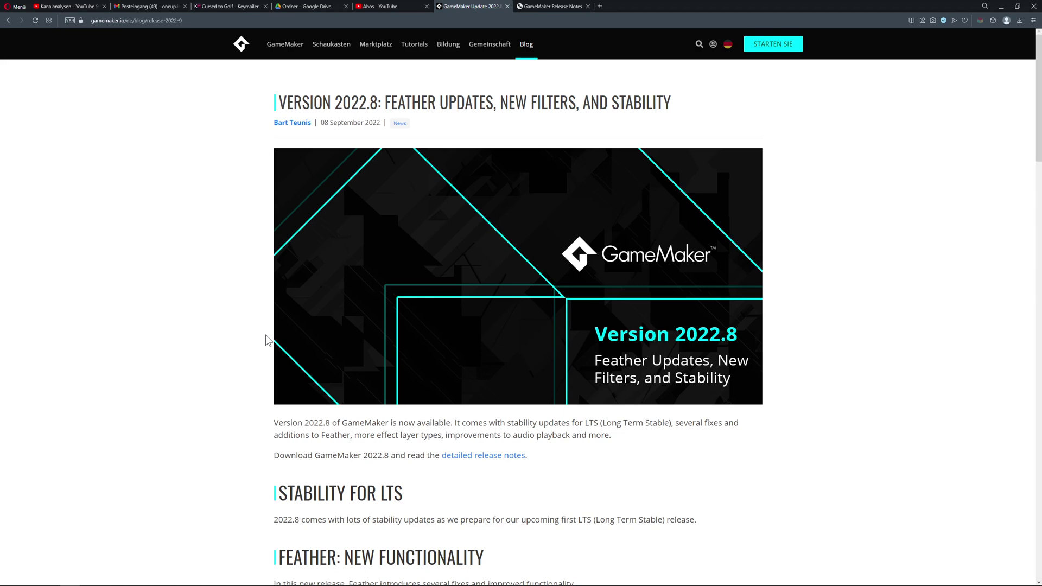
left_click_drag(499, 101, 671, 103)
scroll(402, 465, "down", 20)
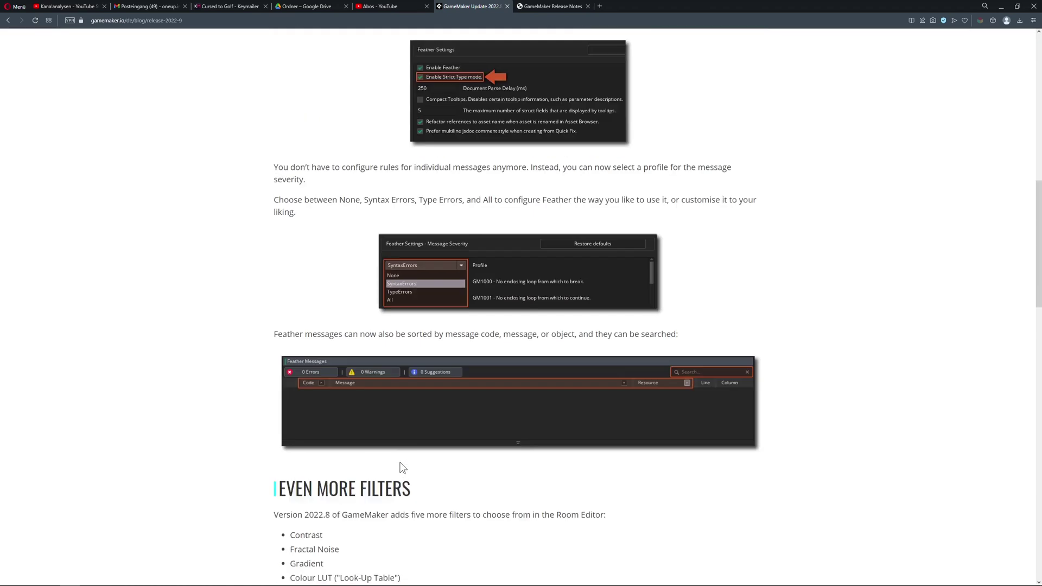
scroll(328, 388, "up", 2)
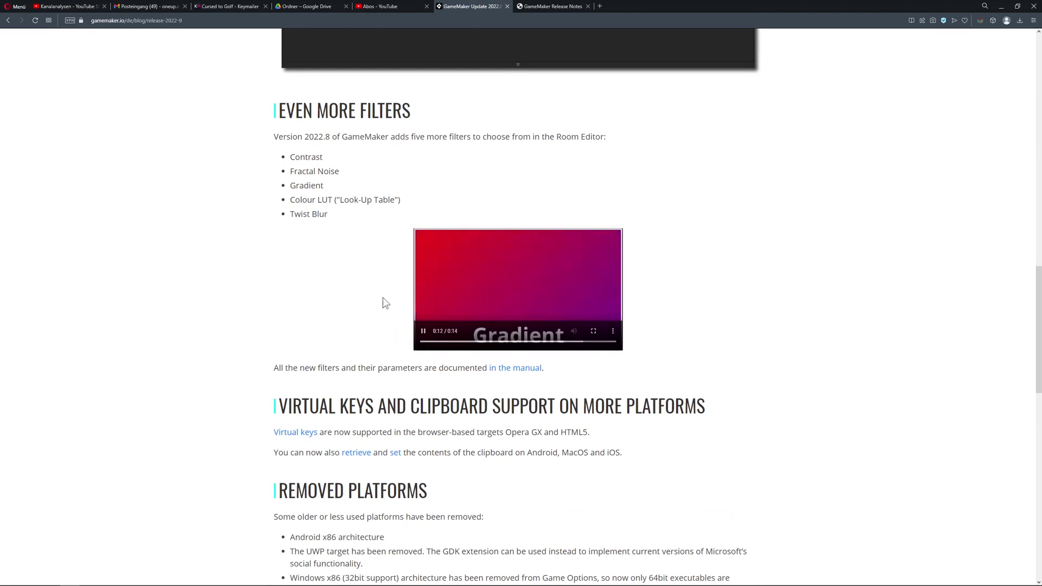
Highlight each new filter in turn: Contrast, Fractal Noise, Gradient, Colour LUT and Twist Blur
left_click_drag(290, 158, 342, 173)
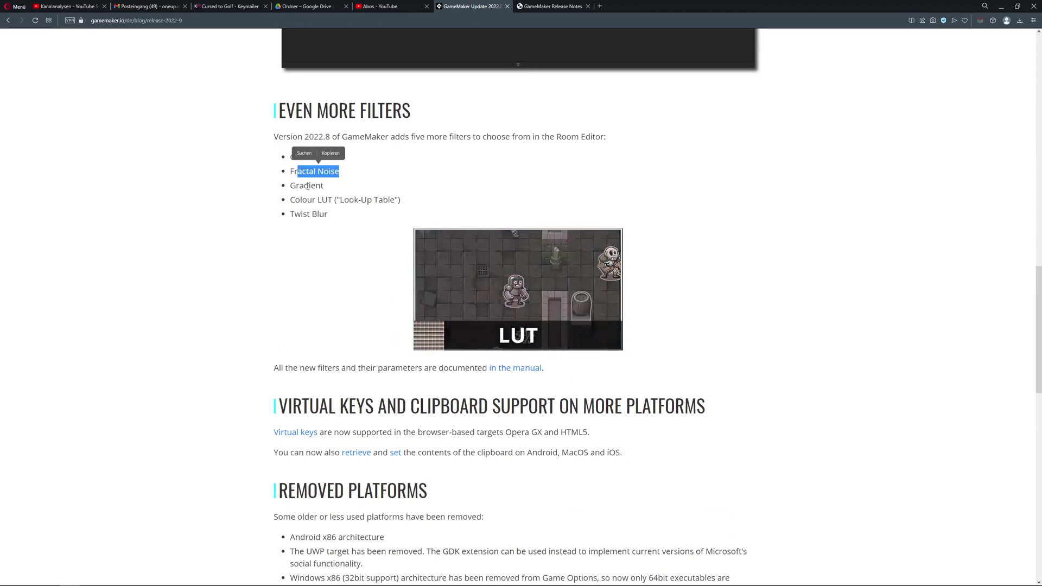
left_click(308, 186)
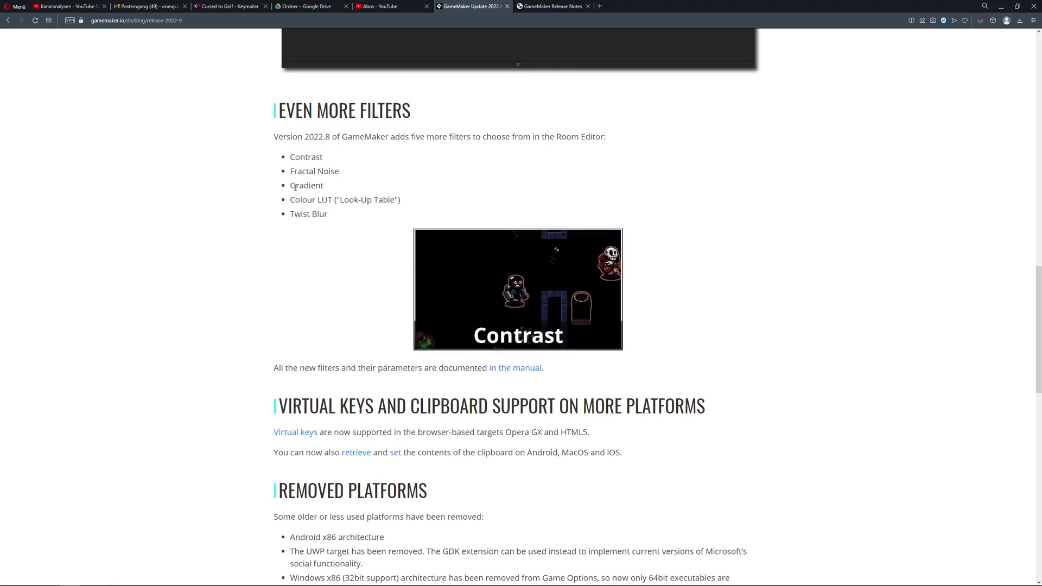
left_click_drag(324, 185, 276, 190)
left_click(328, 211)
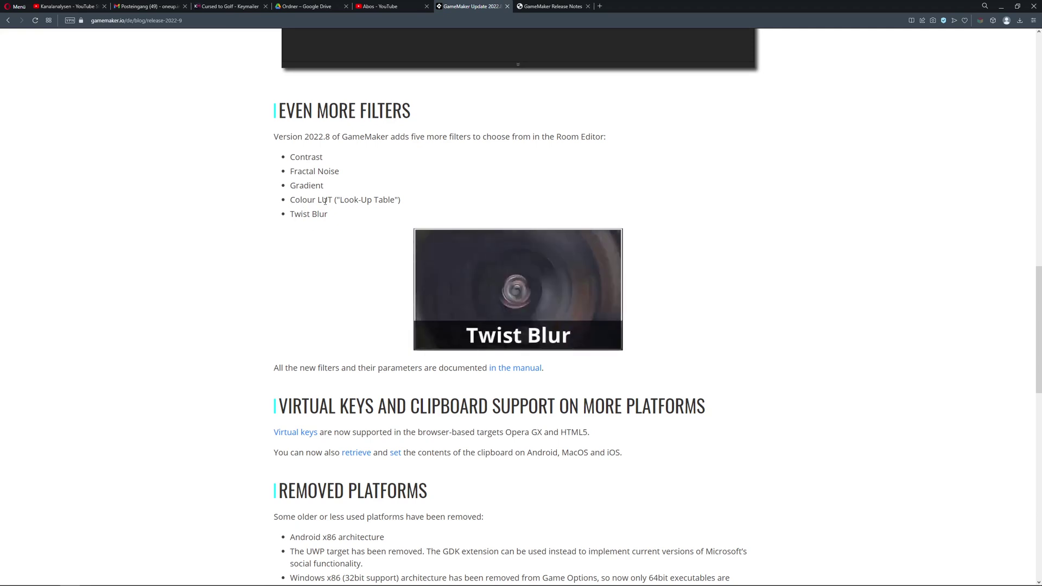
left_click_drag(292, 200, 334, 201)
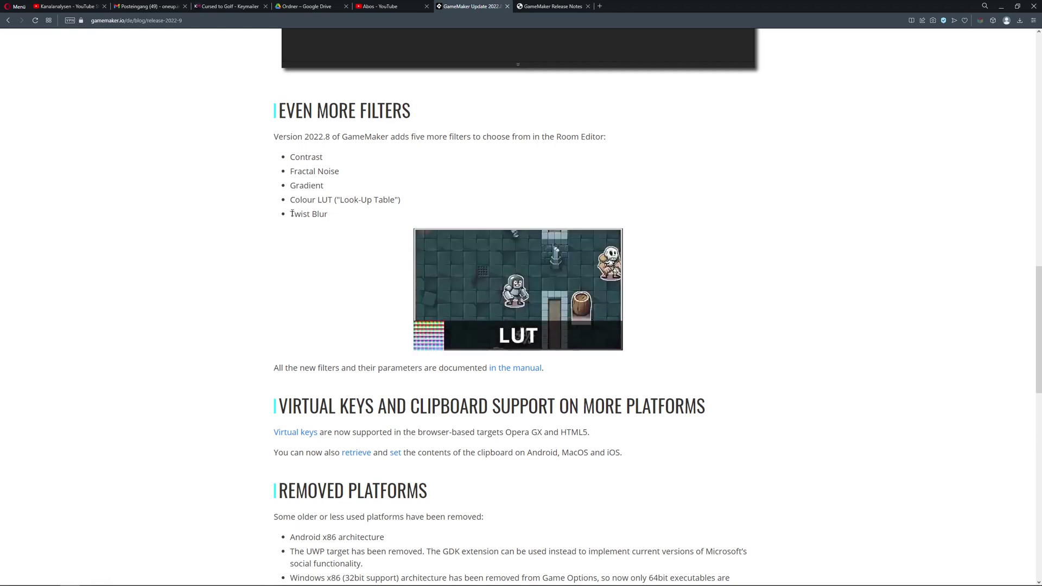
triple_click(321, 214)
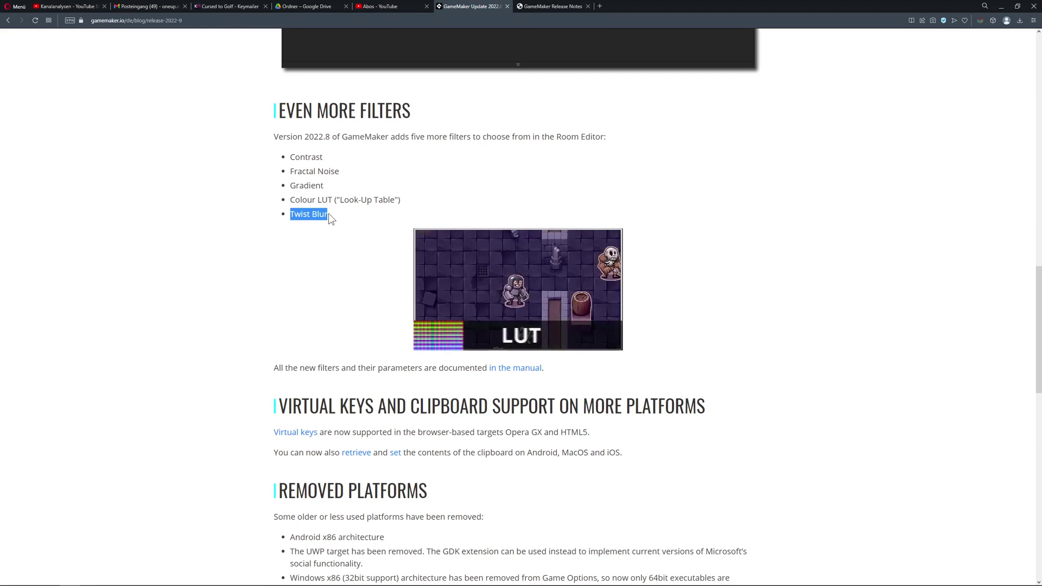
left_click(307, 244)
scroll(259, 276, "up", 2)
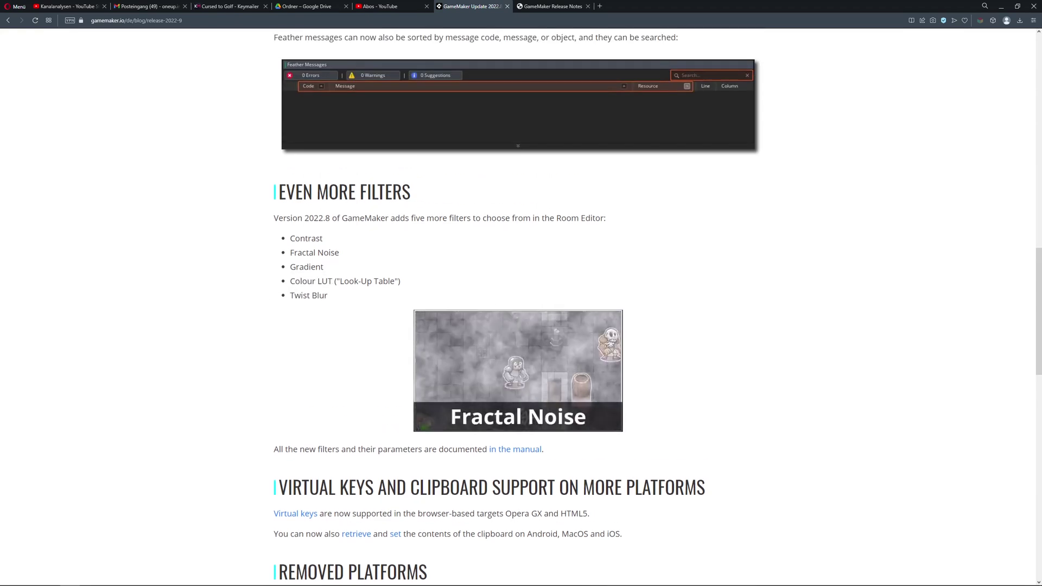
Back in GameMaker, set Effect_1 to Contrast with contrast and brightness at 1.15
key("alt+Tab")
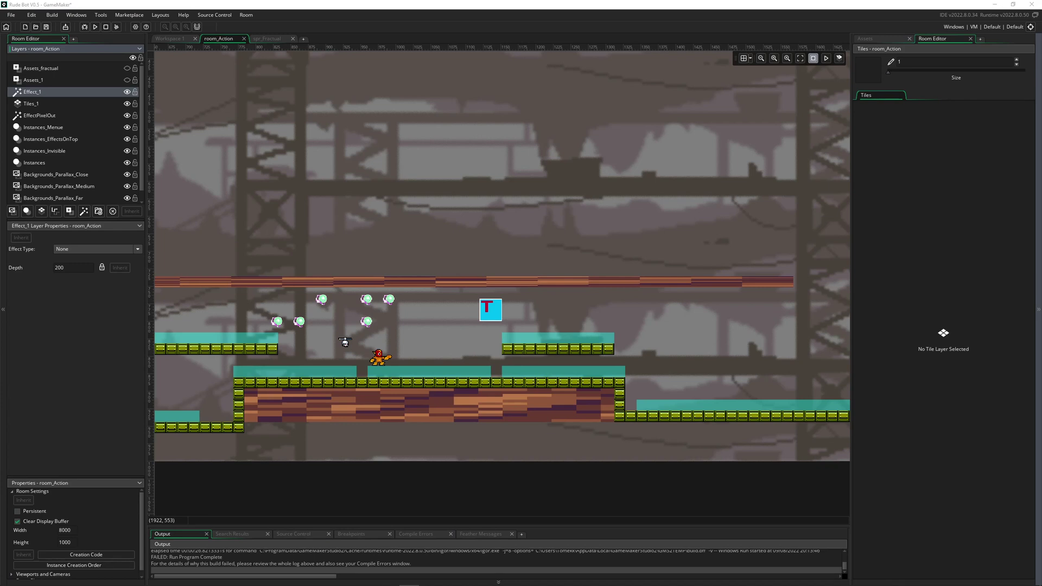
left_click(100, 249)
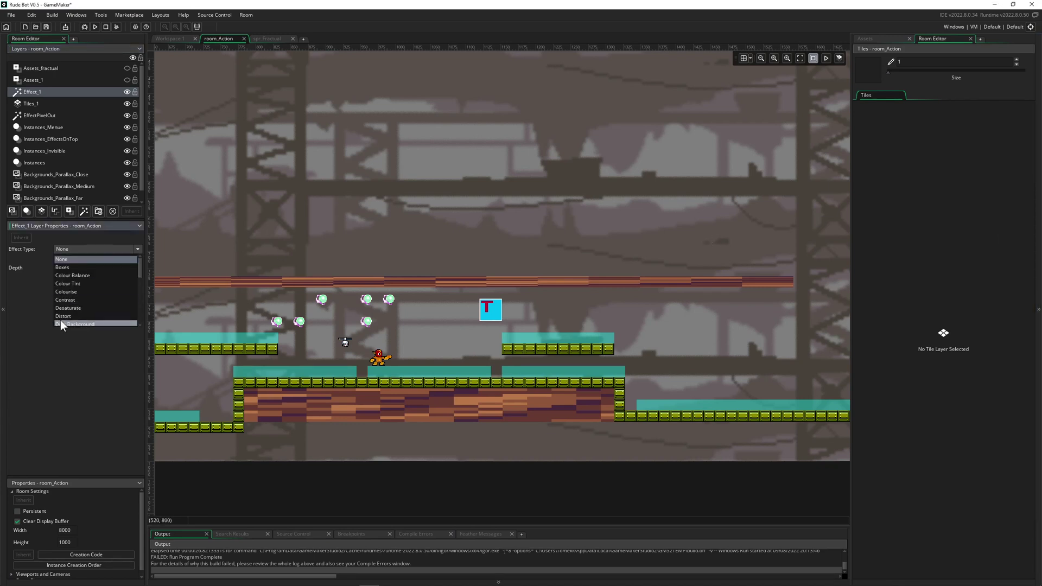
left_click(83, 299)
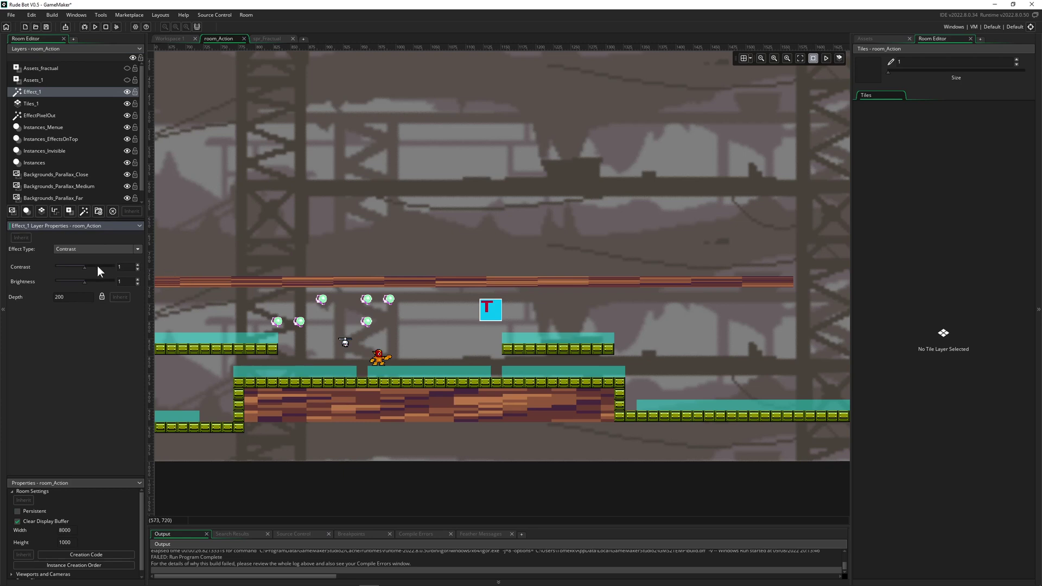
mouse_move(101, 265)
left_mouse_down()
mouse_move(101, 282)
mouse_move(77, 280)
mouse_move(110, 286)
mouse_move(91, 281)
left_mouse_up()
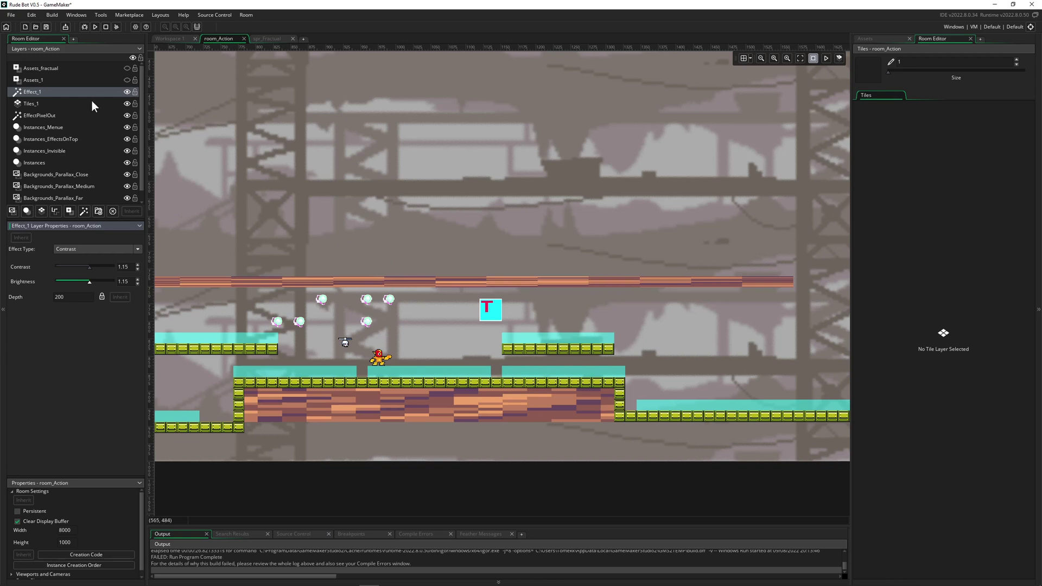
Switch Effect_1 to Fractal Noise with animation speed 1.3 and persistence 0.425
left_click(112, 248)
scroll(99, 307, "down", 1)
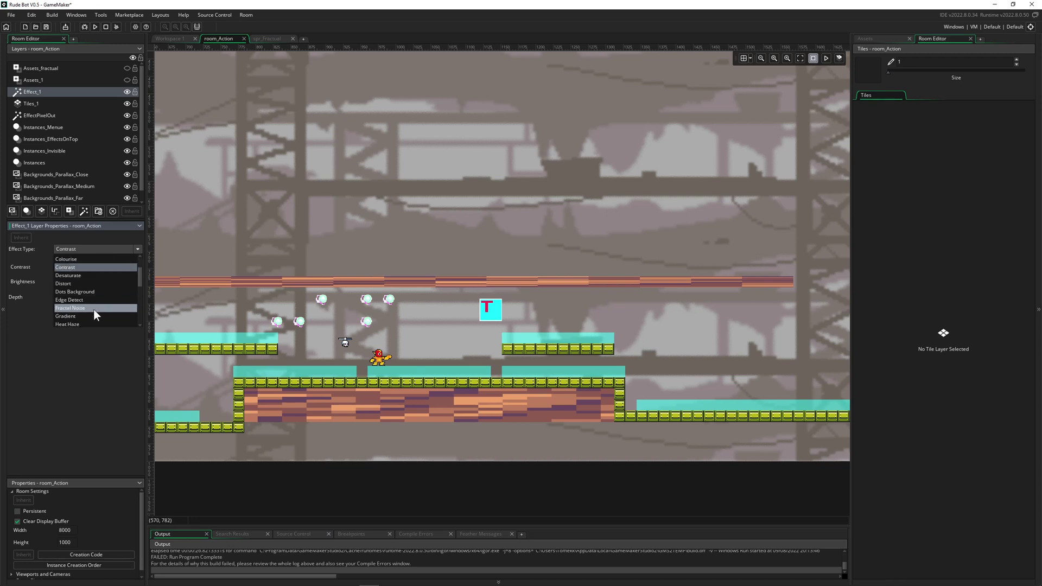
left_click(77, 308)
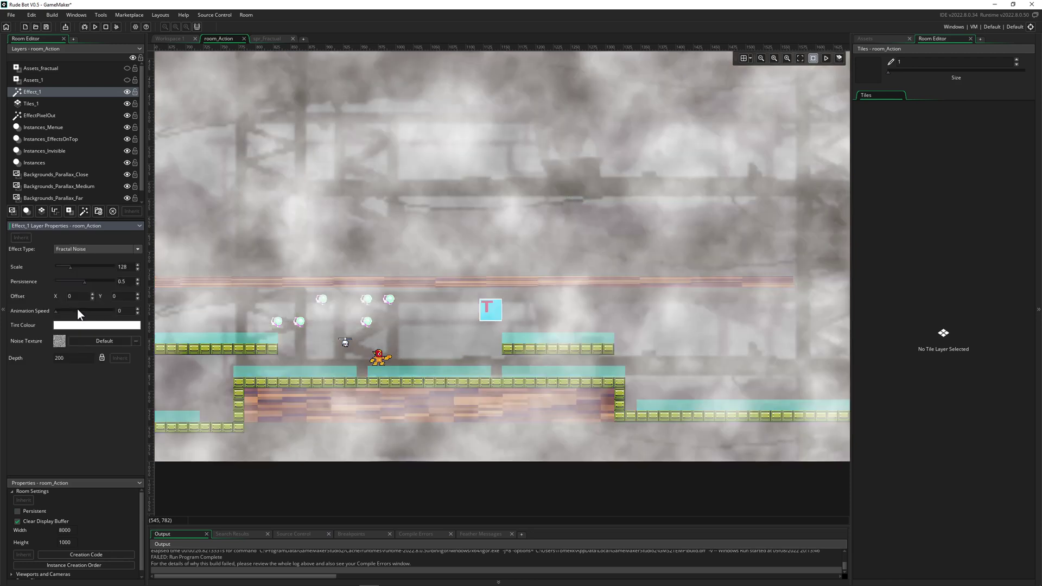
left_click(93, 310)
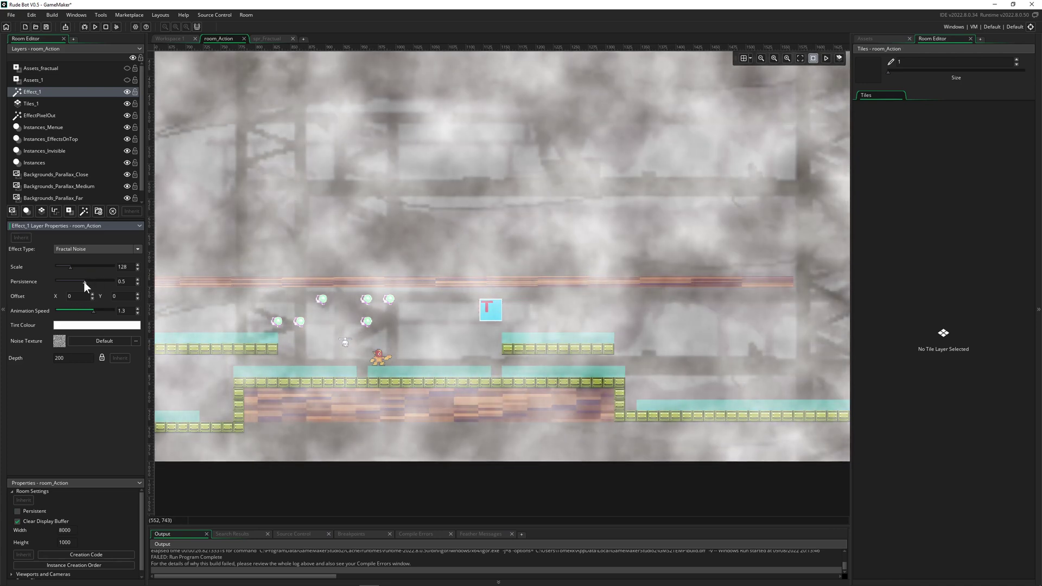
left_click_drag(84, 282, 82, 282)
left_click(104, 281)
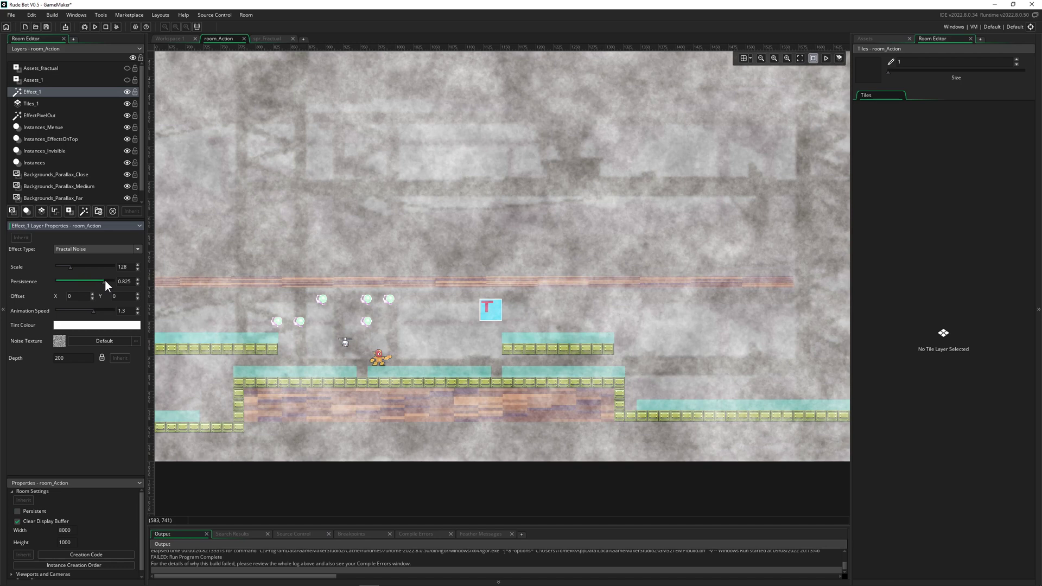
left_click(81, 281)
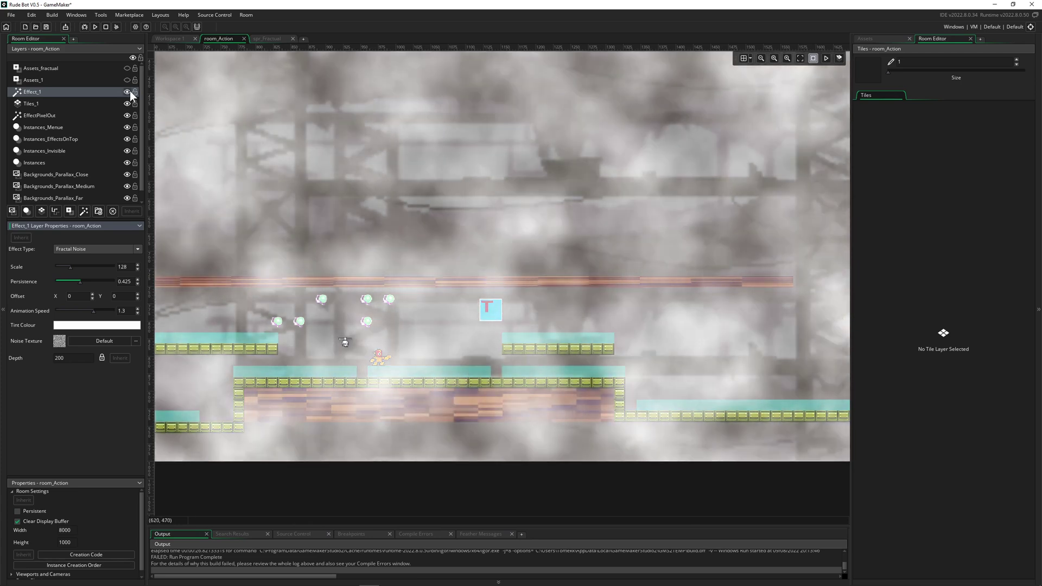
Hide Effect_1, show the Assets_fractual layer and animate its Fractal Noise at speed 1.05
left_click(128, 91)
left_click(122, 69)
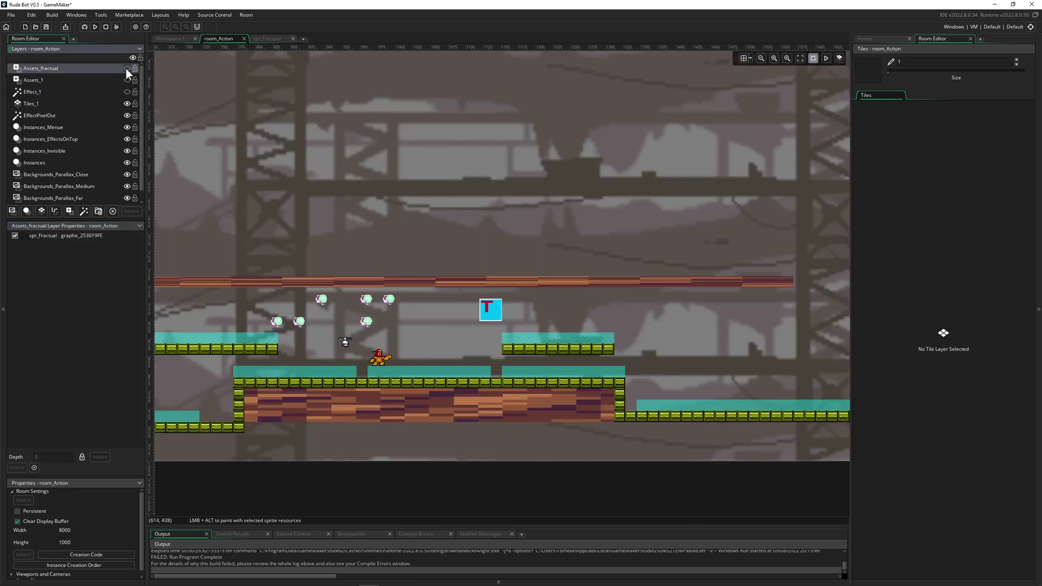
left_click(126, 68)
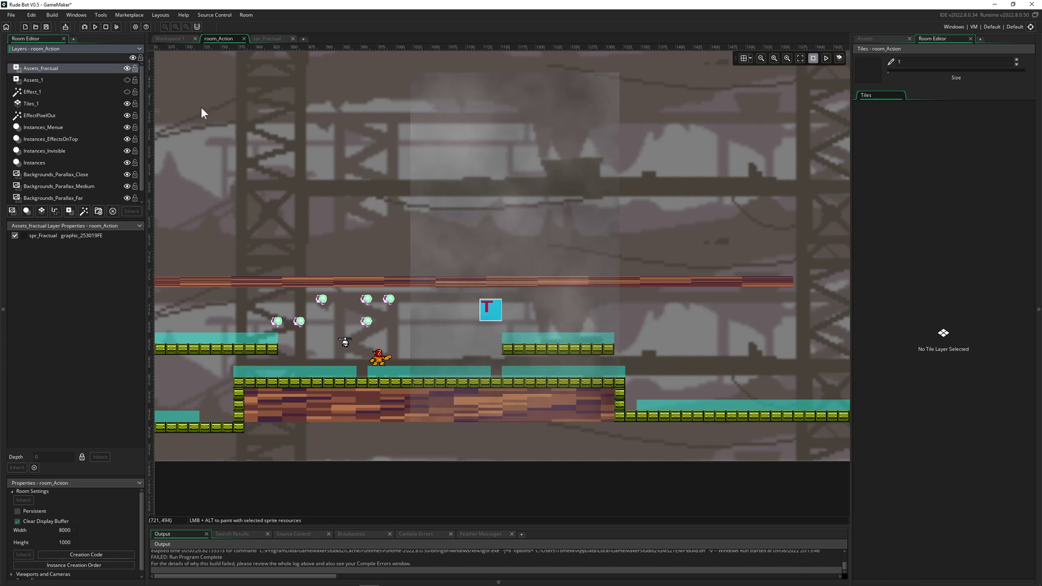
left_click(868, 38)
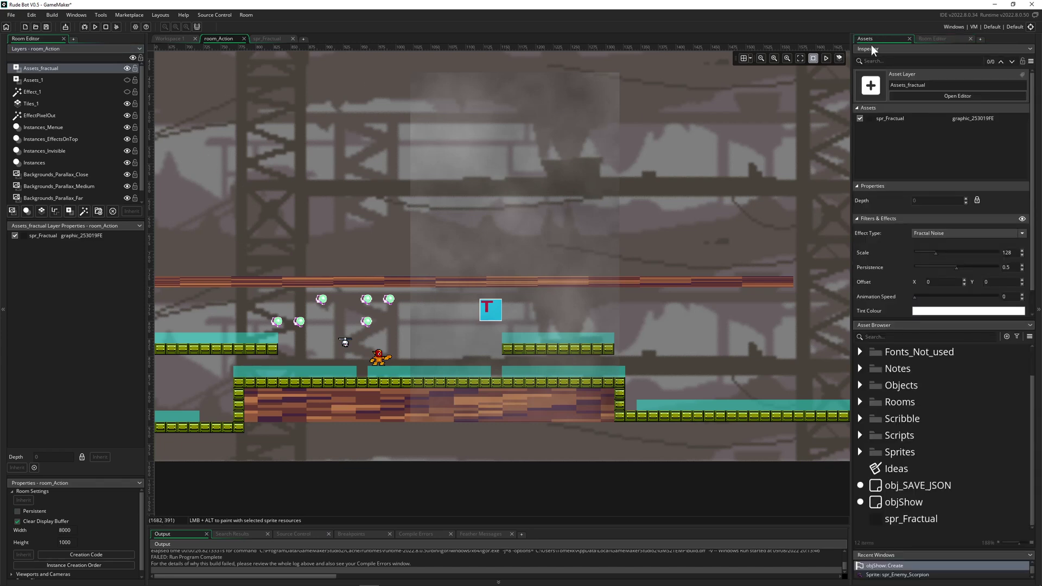
left_click_drag(852, 86, 834, 103)
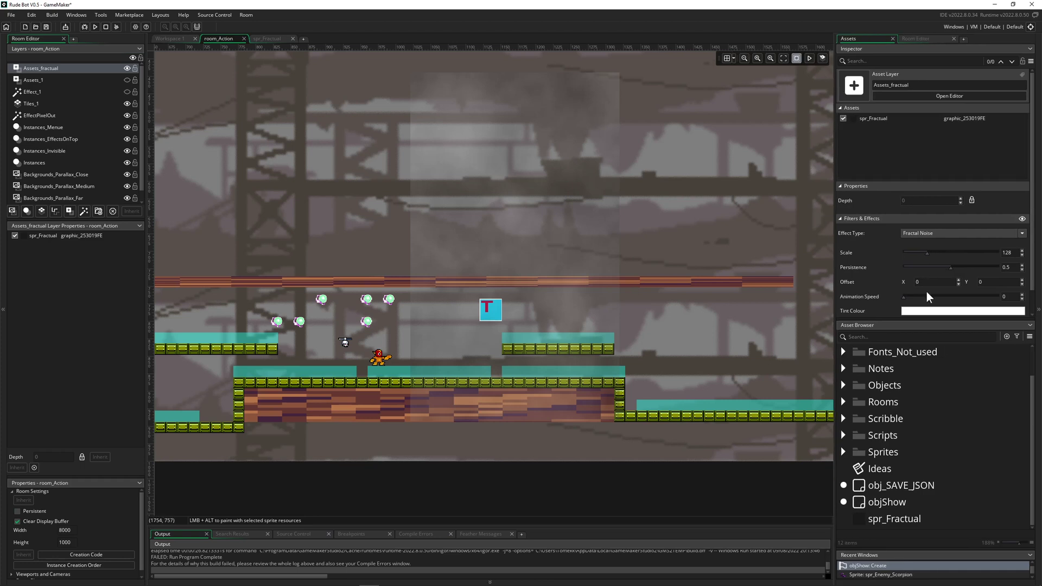
left_click_drag(926, 294, 953, 296)
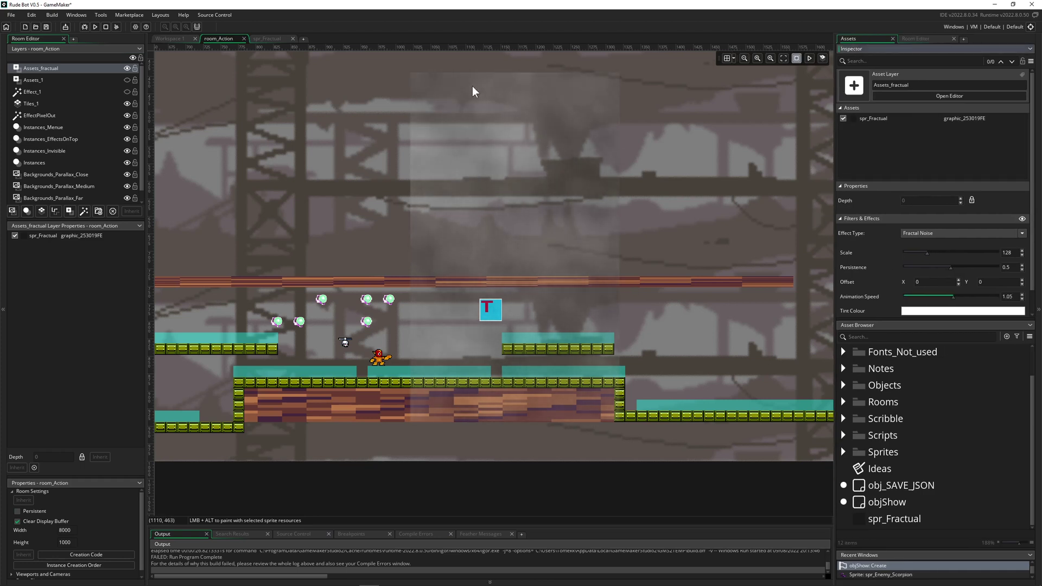
Set the spr_Fractual sprite layer opacity to 21 and preview the fainter fog in room_Action
left_click(265, 40)
left_click(494, 312)
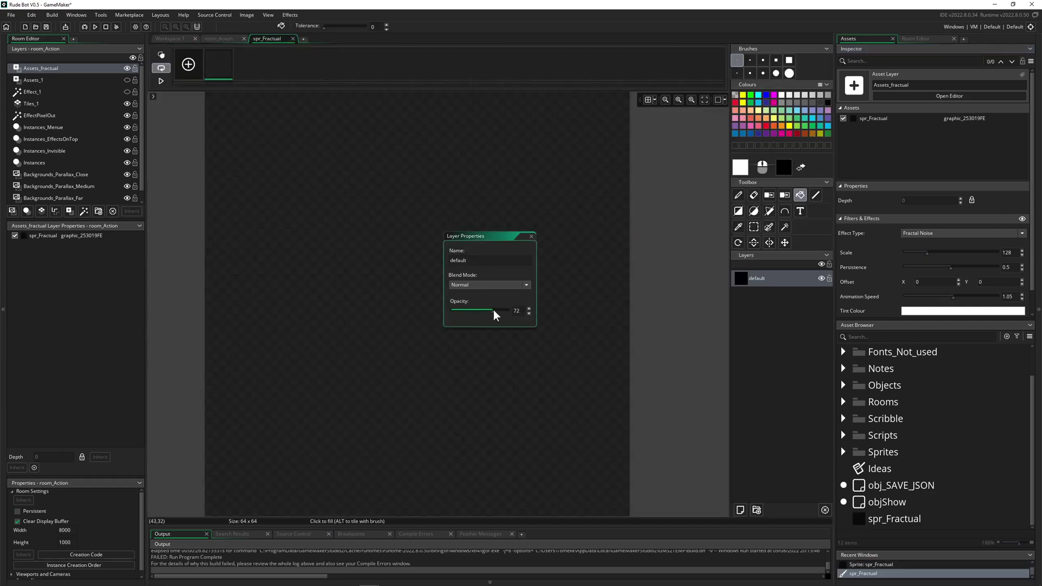
left_click_drag(496, 310, 499, 310)
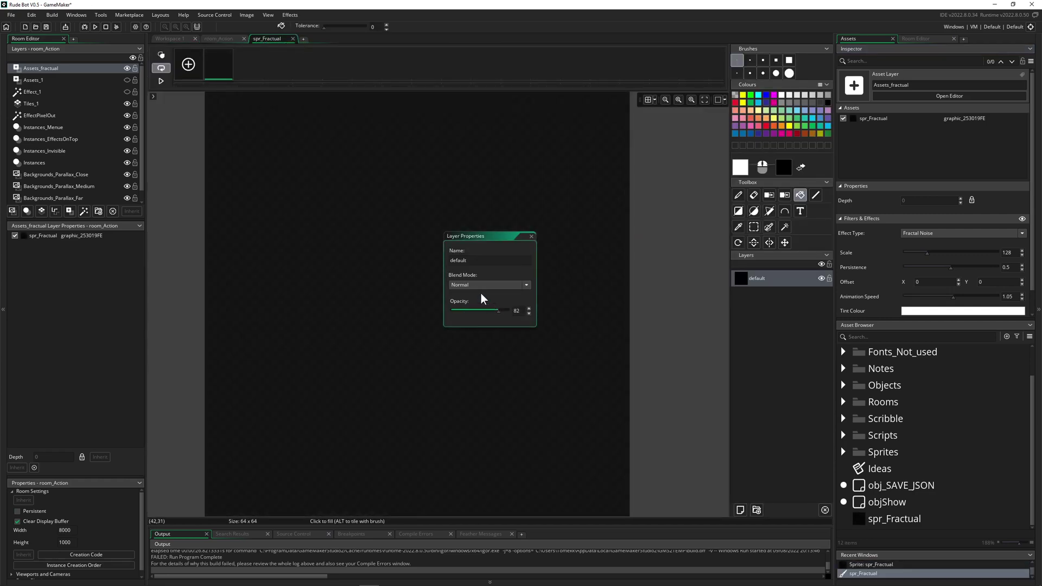
left_click(214, 40)
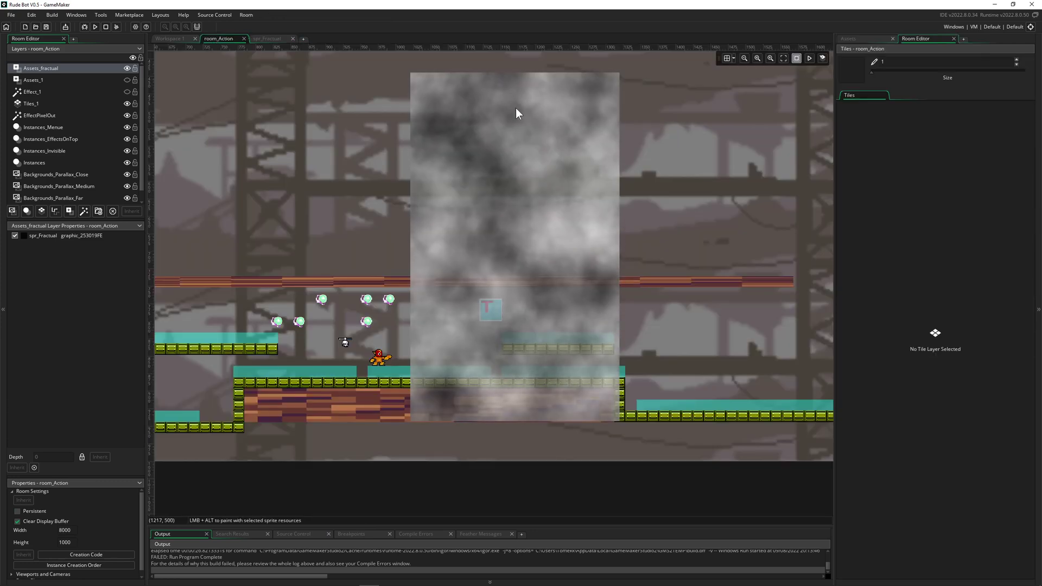
left_click(268, 39)
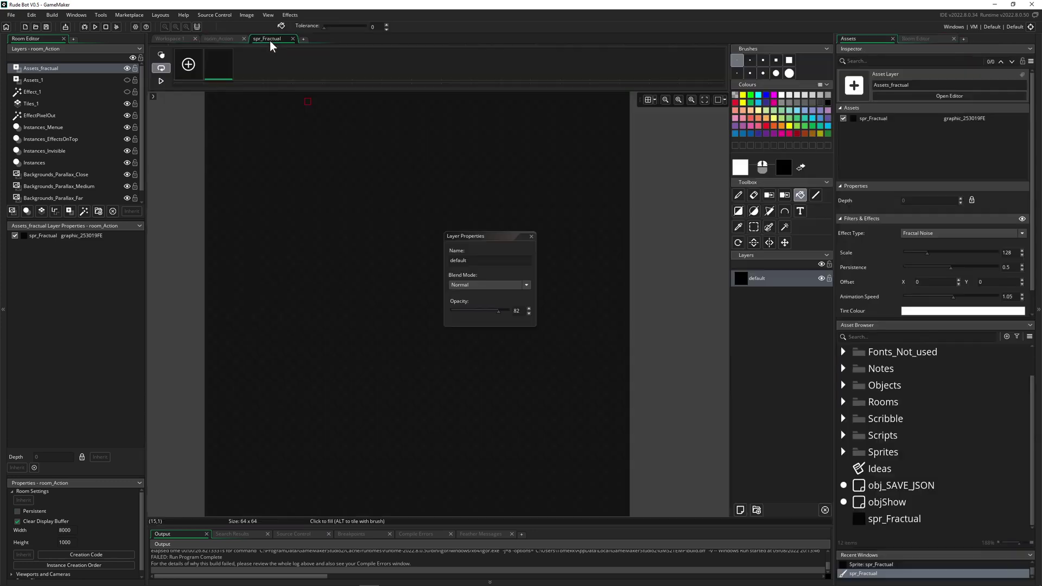
left_click(464, 310)
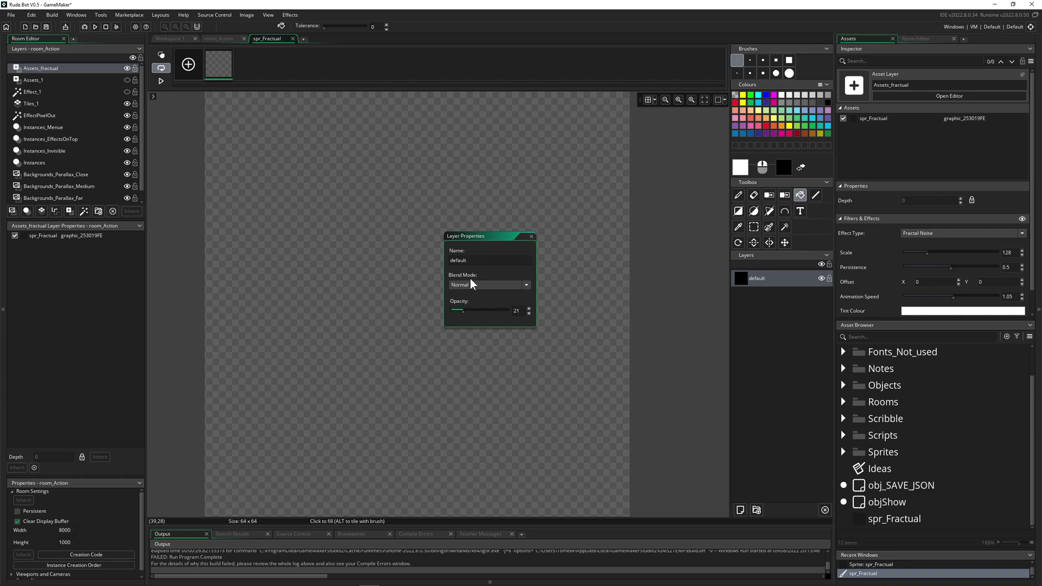
left_click(220, 39)
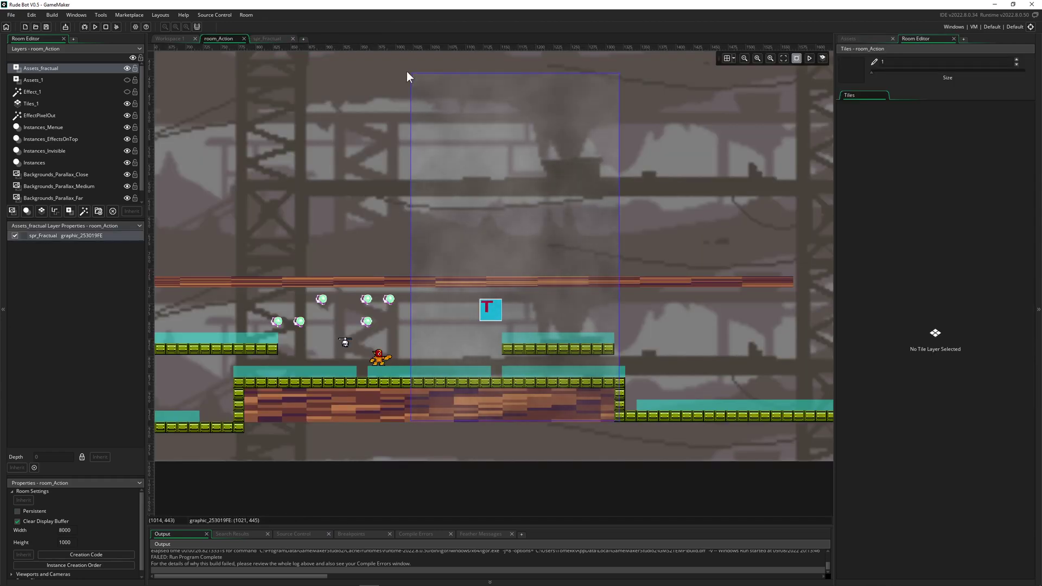
Resize the fractal sprite, shift it about 200 px right, restore full fog, and select EffectPixelOut
left_click_drag(411, 74, 304, 152)
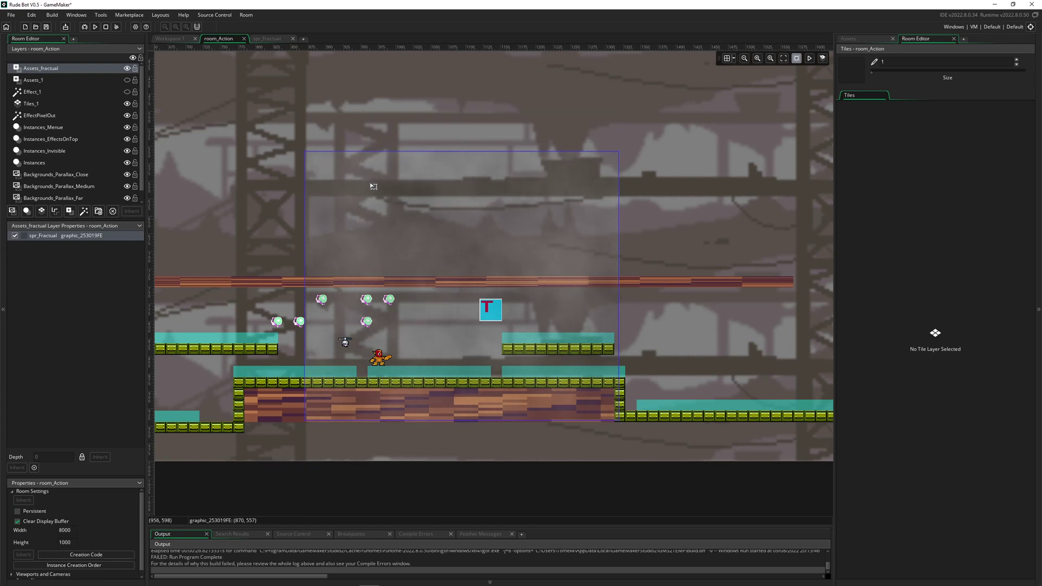
left_click_drag(517, 256, 623, 258)
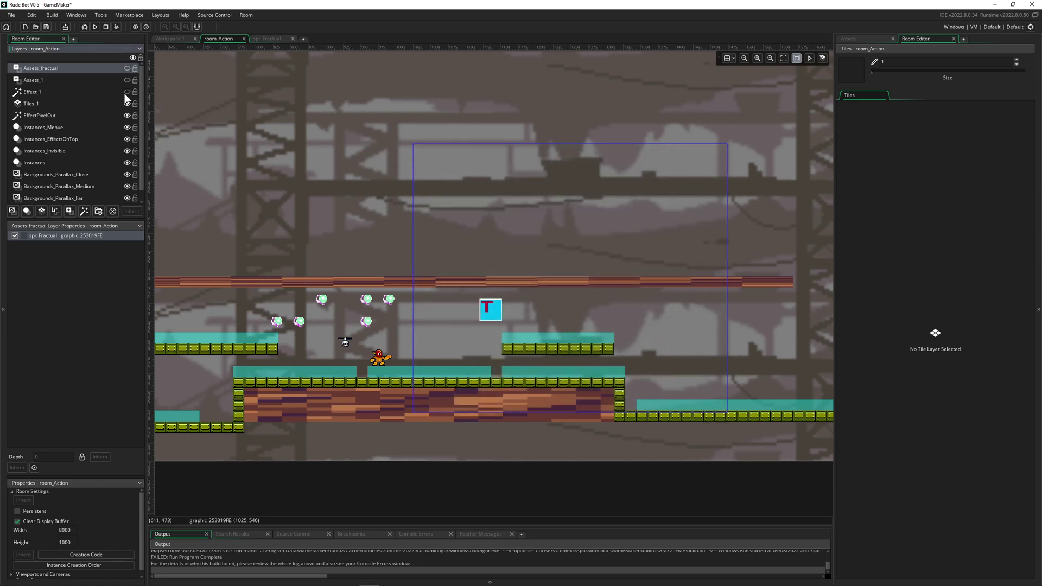
left_click(128, 69)
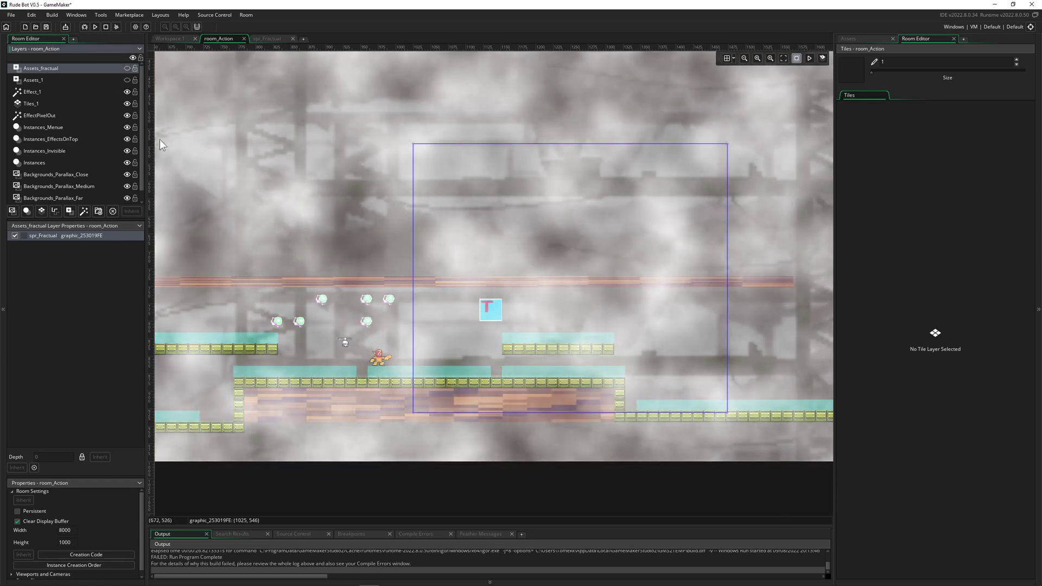
left_click(51, 115)
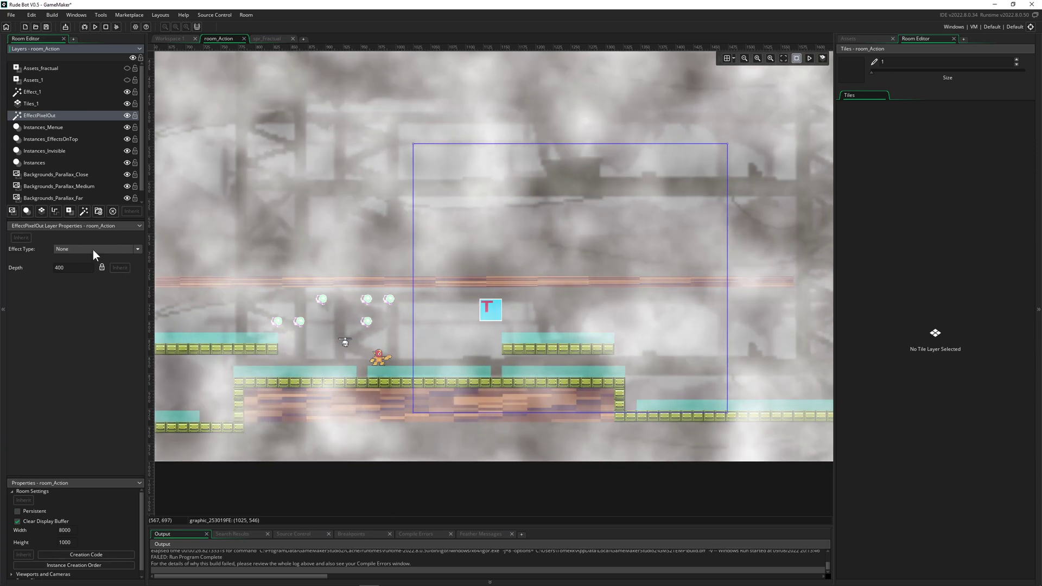
Apply a Gradient effect to the EffectPixelOut layer and hide it
left_click(93, 250)
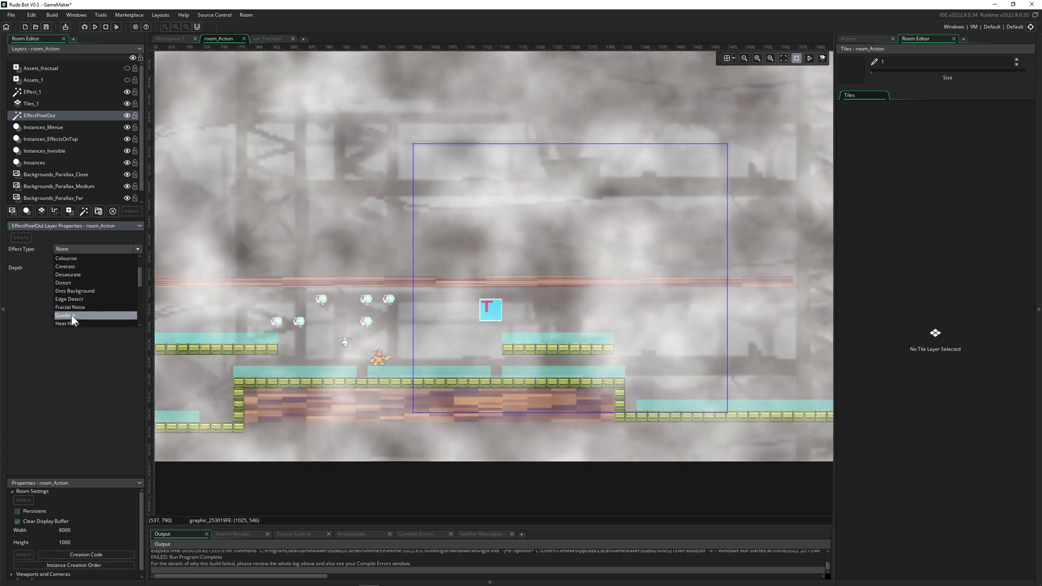
left_click(70, 314)
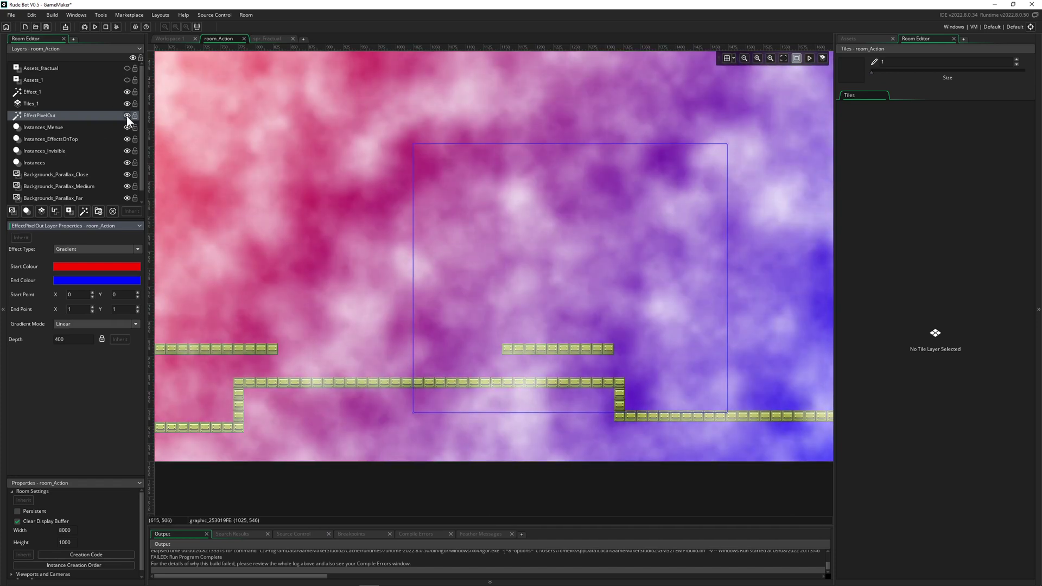
left_click(126, 116)
Change Effect_1 to a Gradient filter using Rectangle gradient mode
left_click(110, 93)
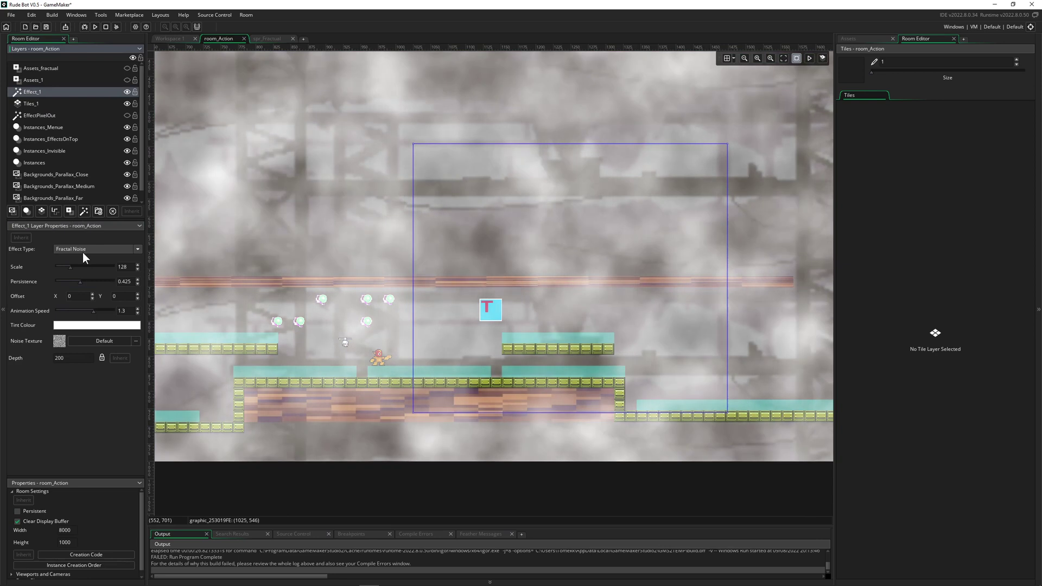
left_click(83, 253)
left_click(92, 321)
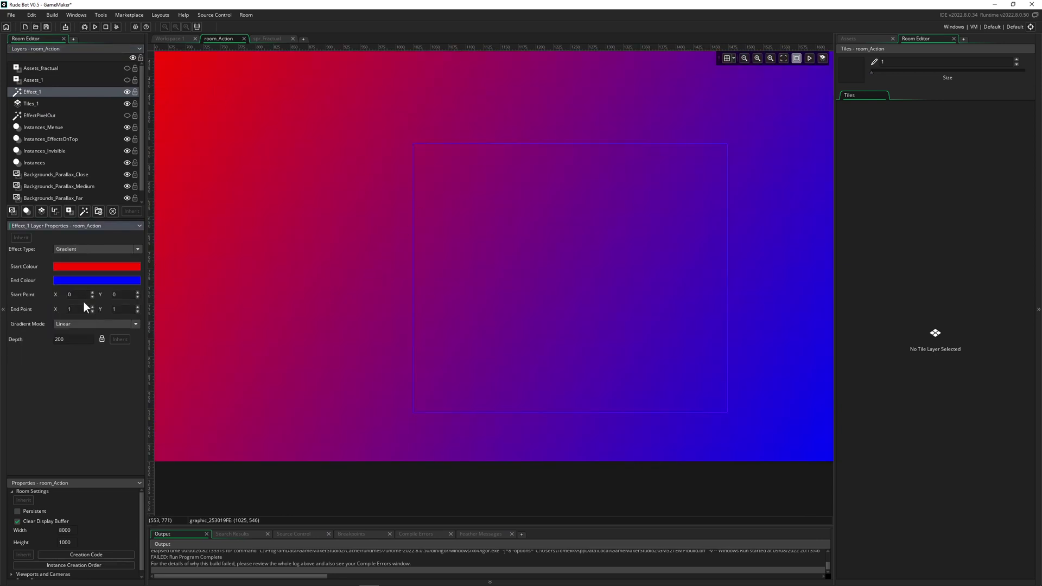
left_click(79, 323)
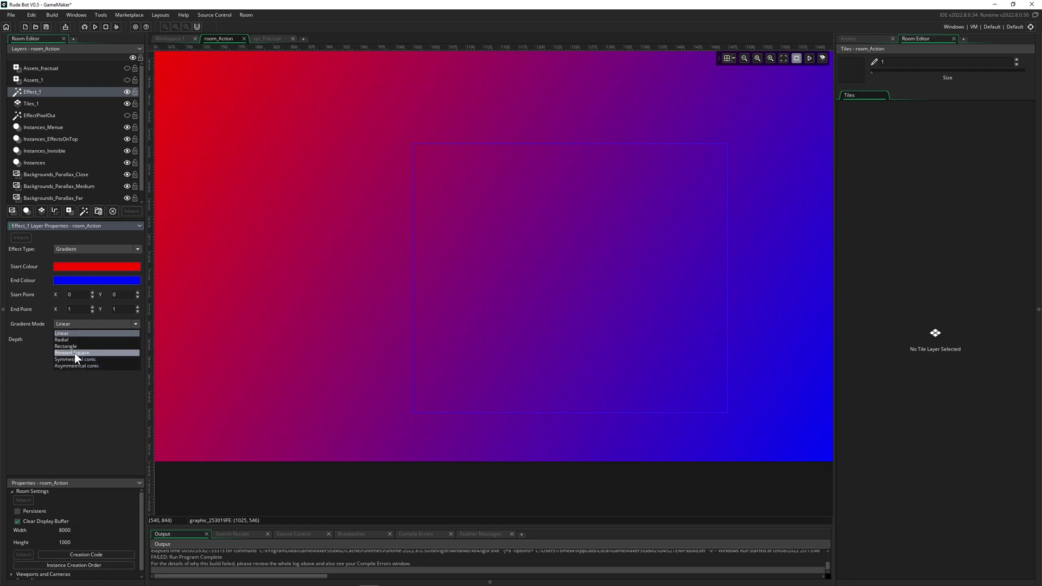
left_click(74, 353)
left_click(76, 324)
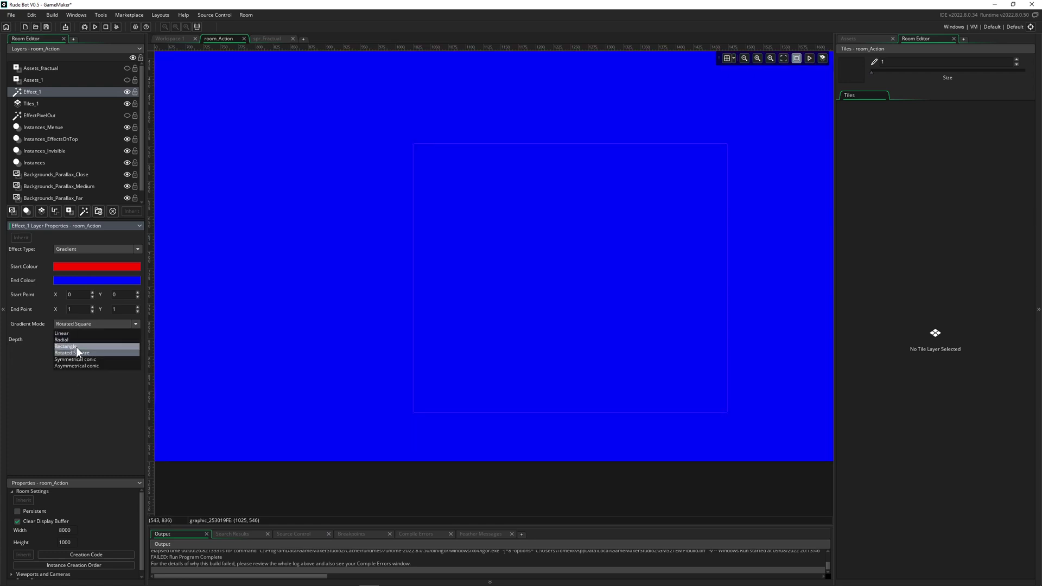
left_click(76, 346)
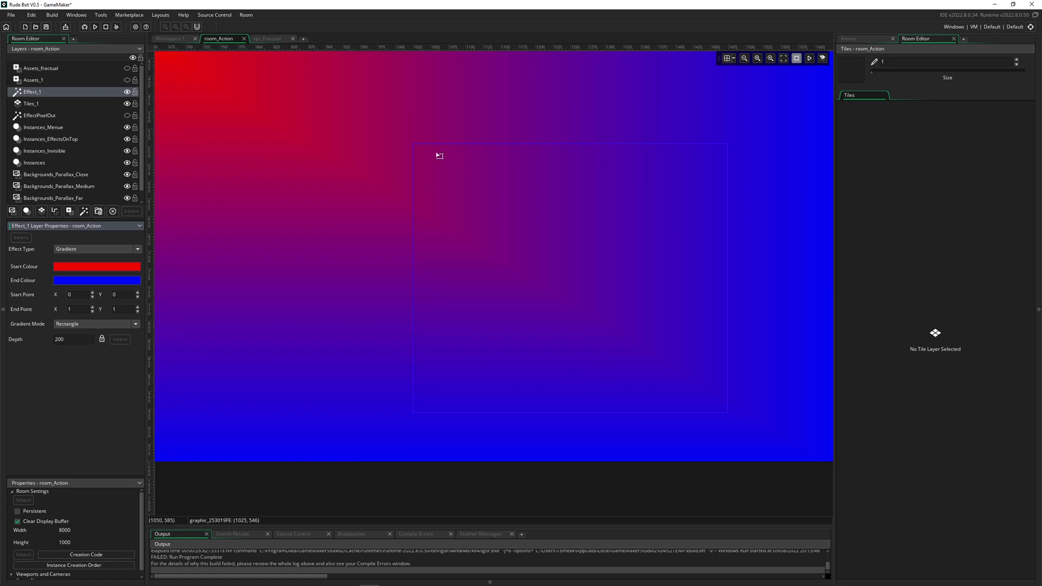
left_click(169, 38)
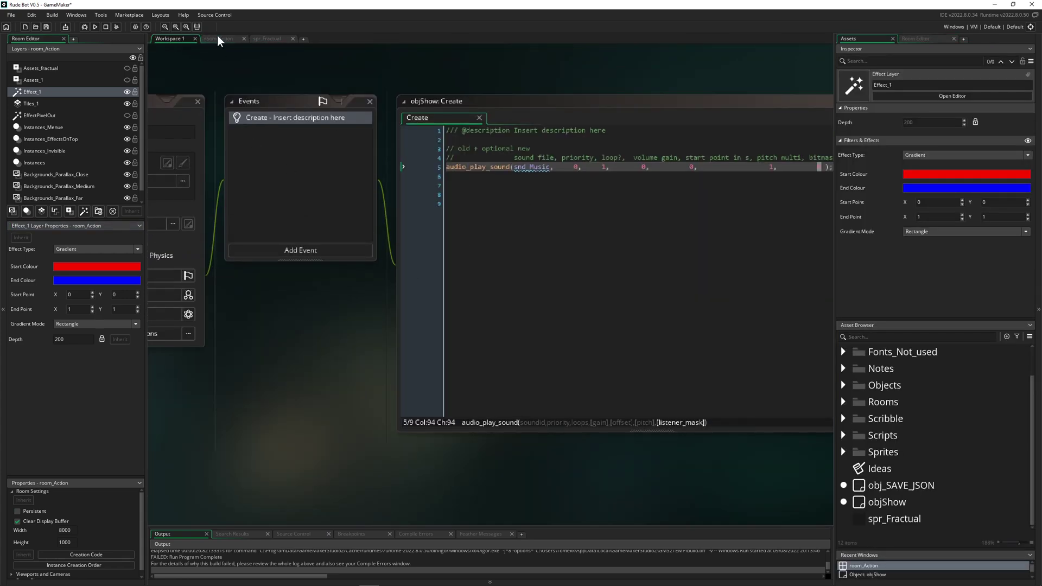
left_click(219, 39)
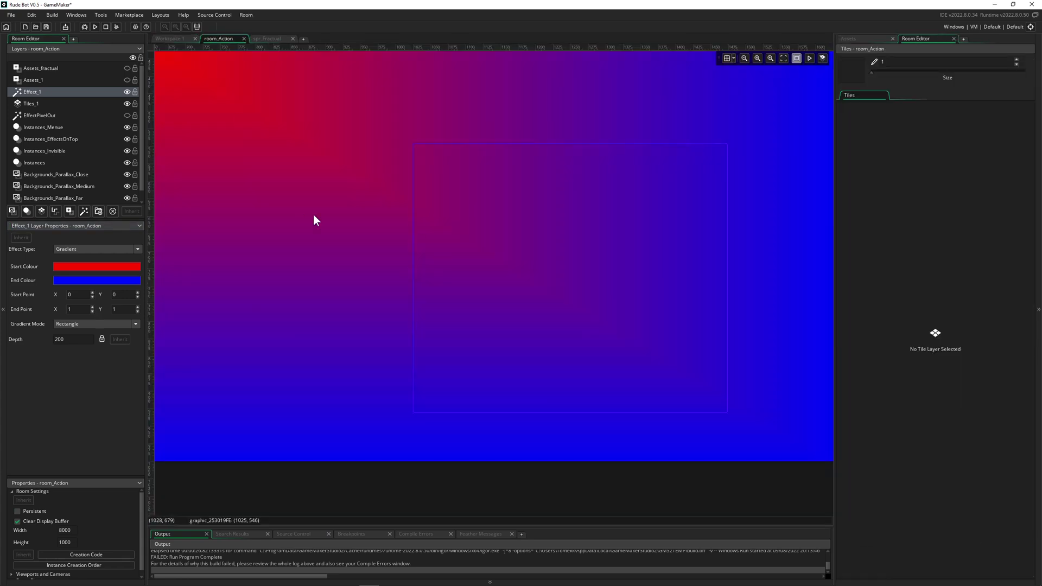
left_click(103, 249)
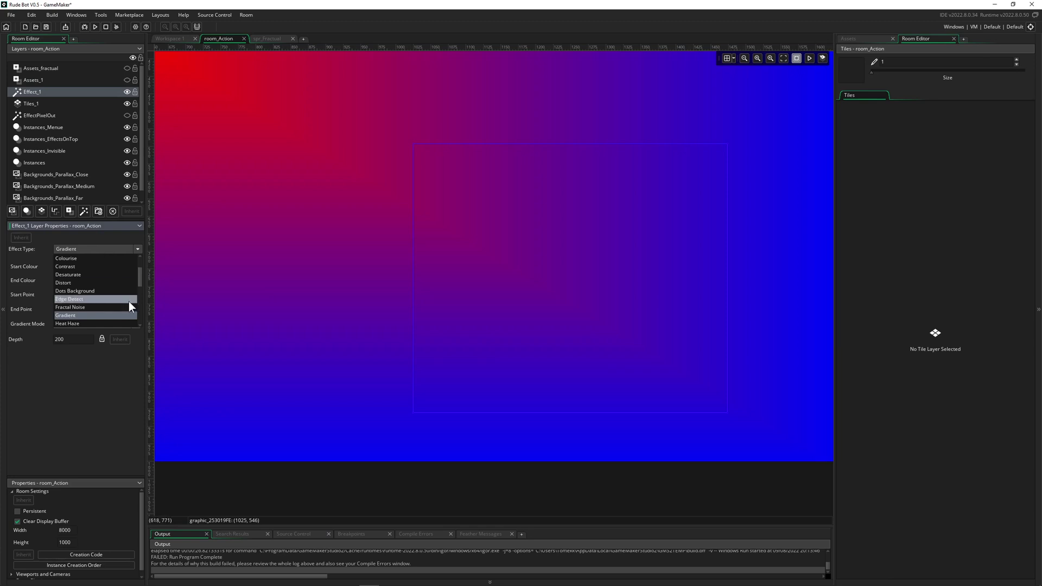
Switch Effect_1 to LUT Colour Grading and drag its intensity down to 0.55
scroll(122, 301, "down", 2)
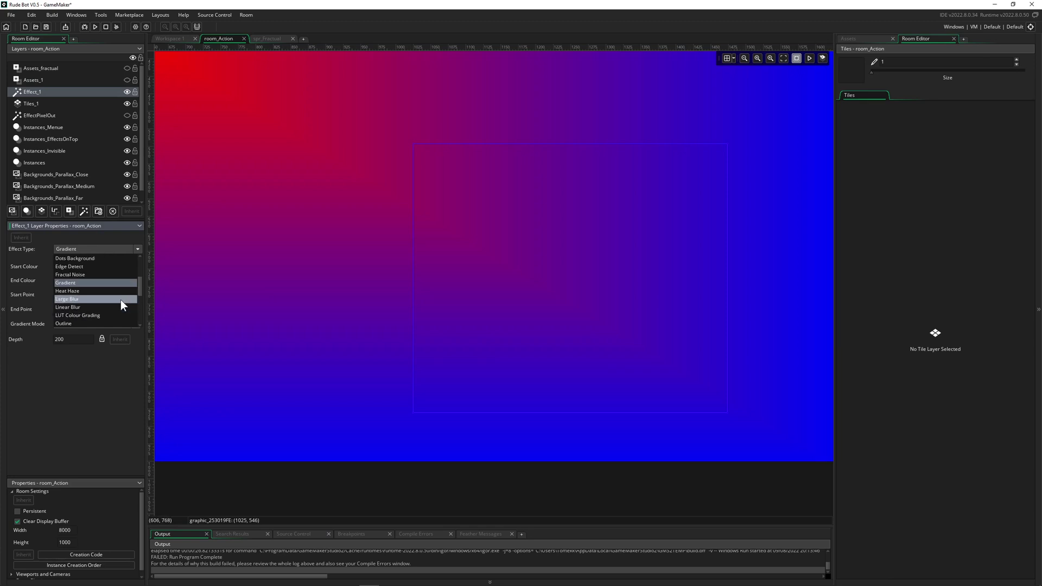
left_click(80, 315)
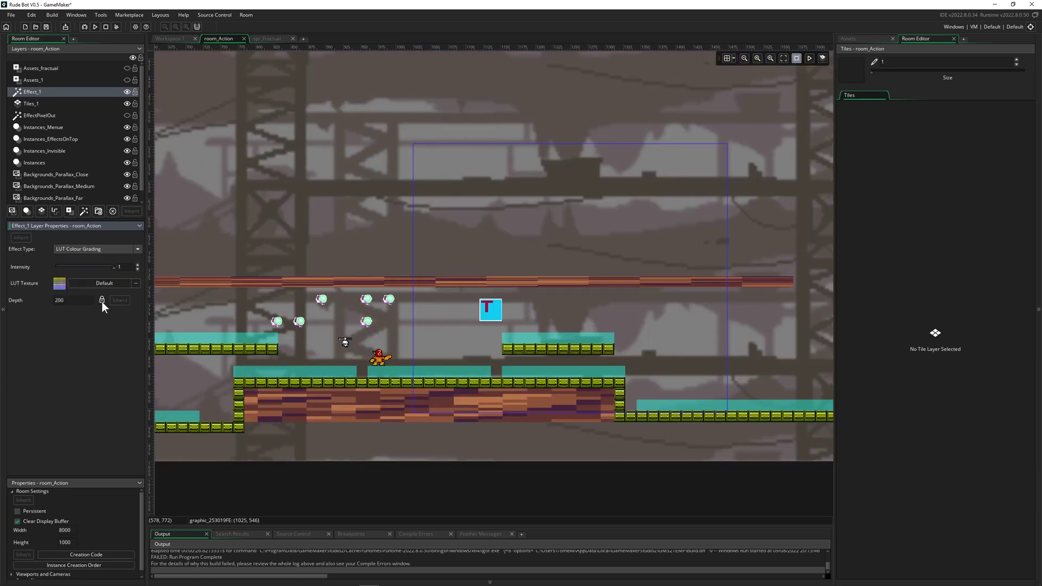
left_click_drag(115, 268, 74, 268)
left_click(91, 248)
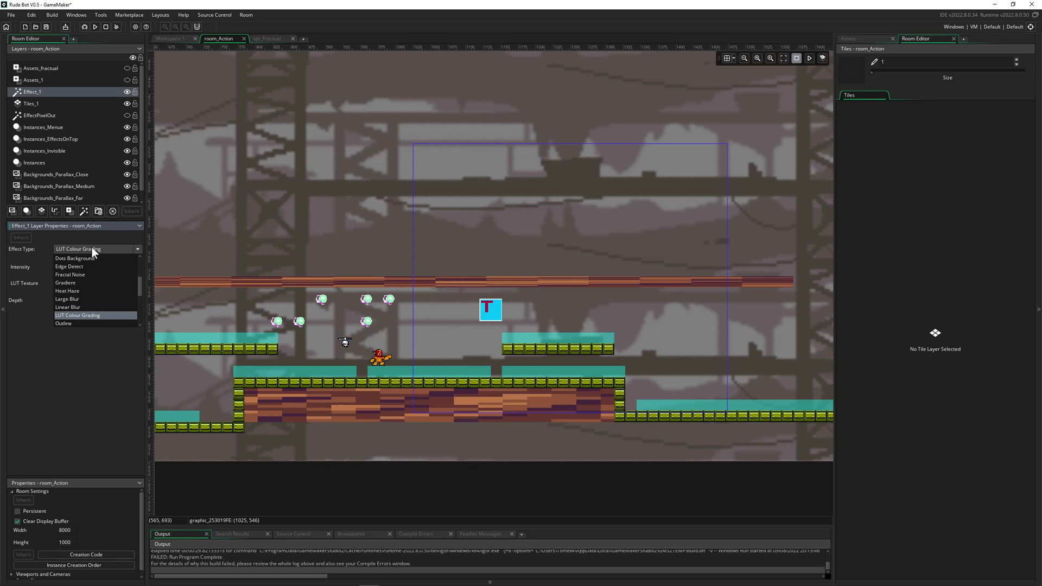
scroll(89, 292, "down", 3)
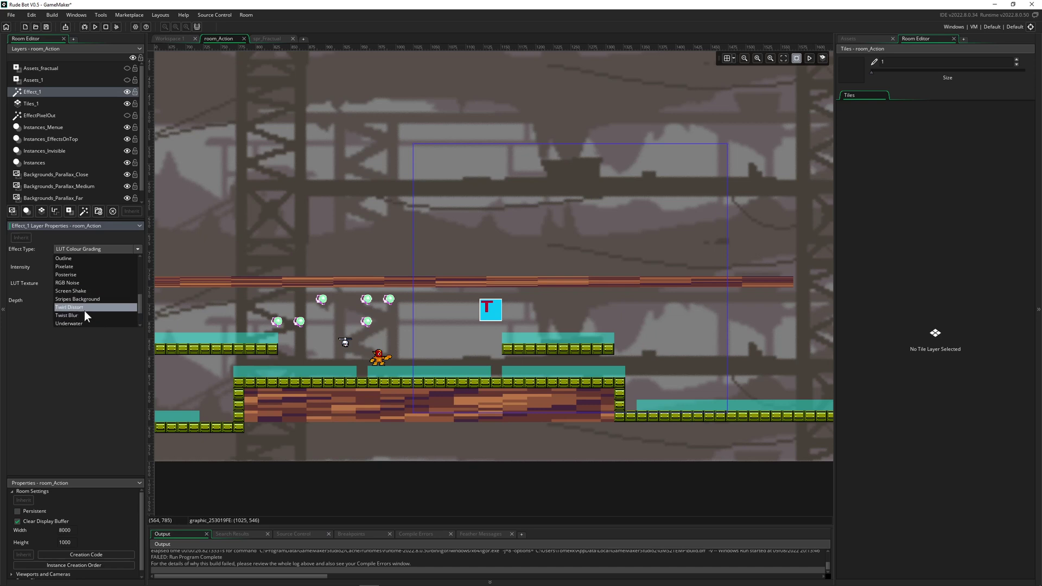
Try Twirl Distort, then set Effect_1 to Twist Blur at intensity 0.06
left_click(83, 309)
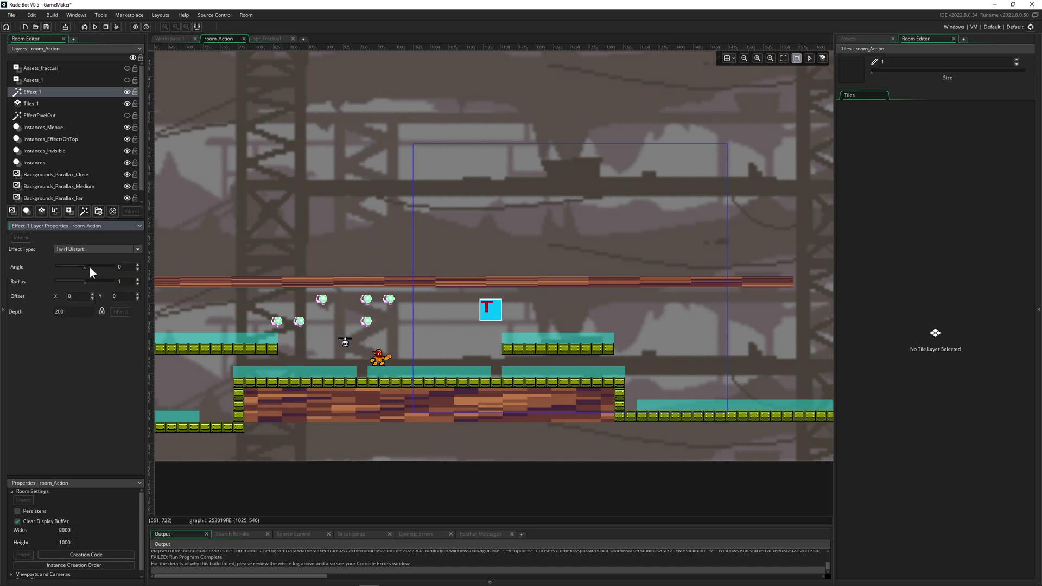
left_click_drag(89, 267, 91, 267)
left_click(81, 250)
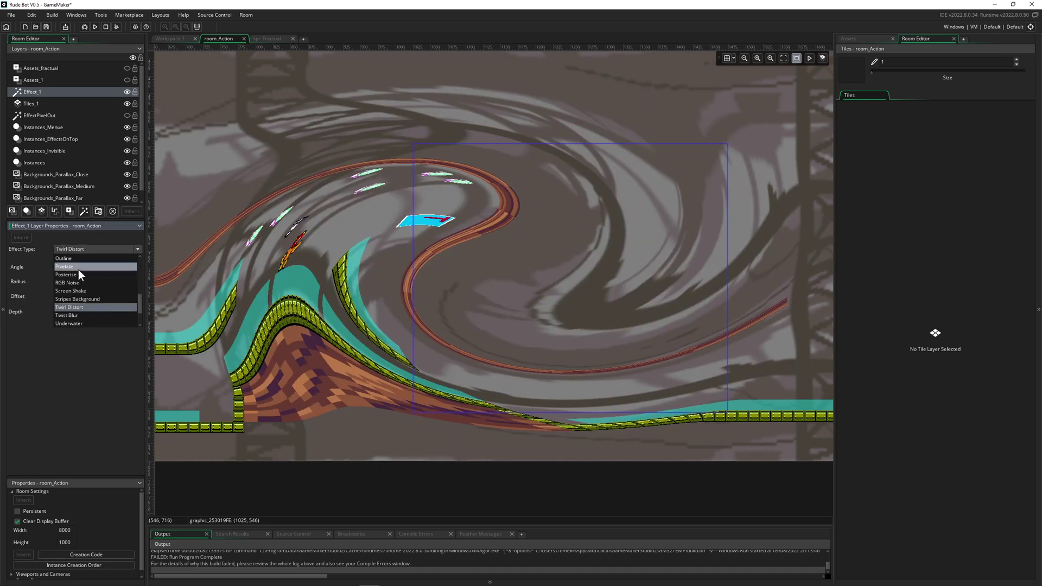
left_click(72, 315)
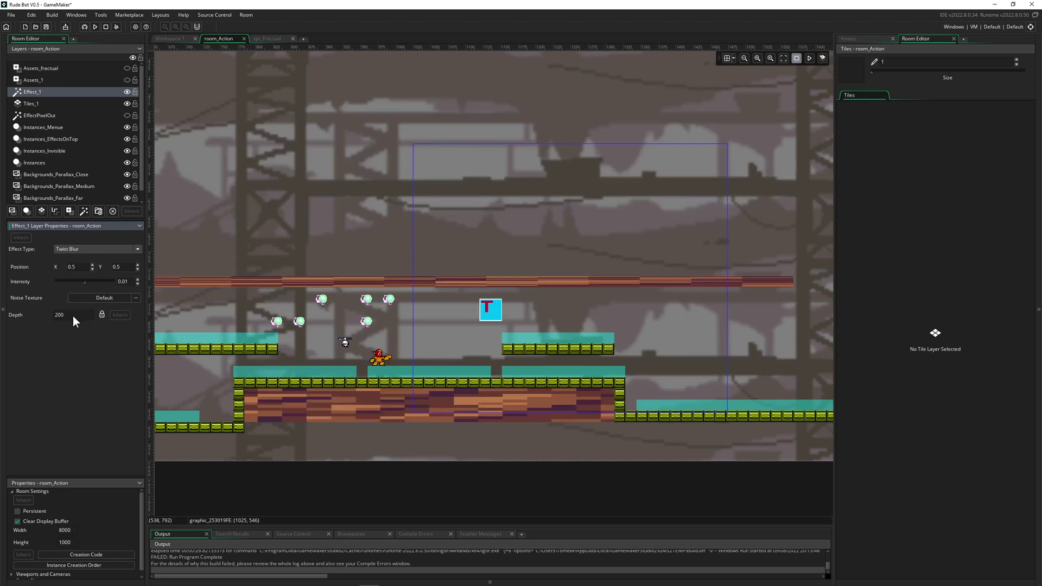
left_click(68, 281)
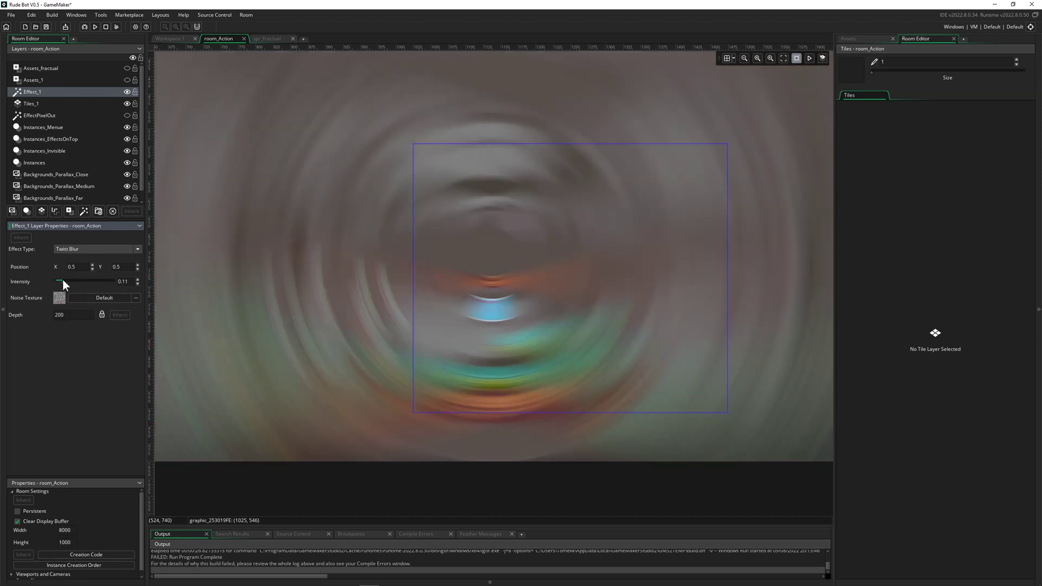
left_click_drag(63, 281, 59, 281)
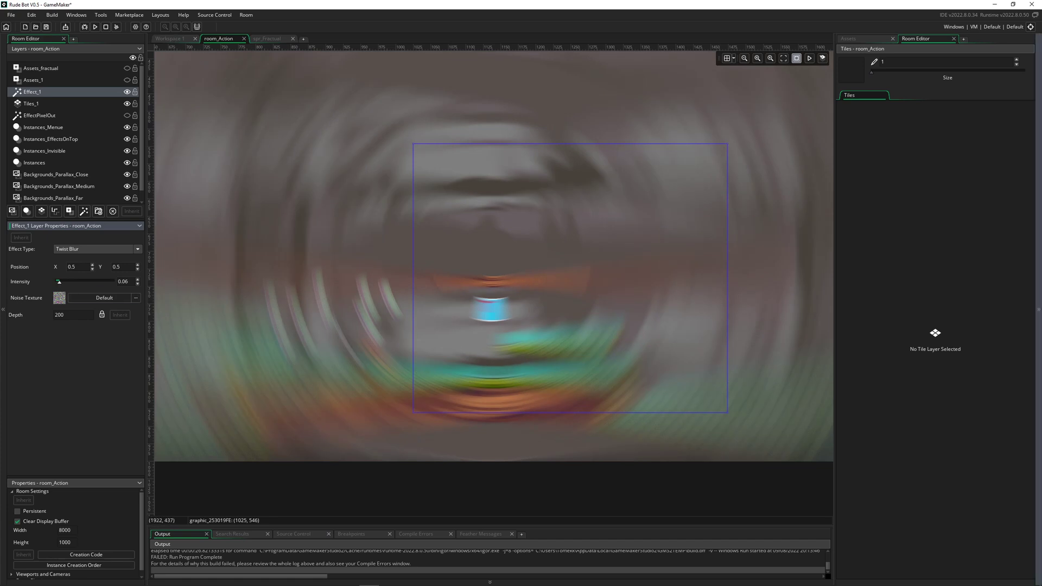
In the blog, highlight the Stability for LTS heading and the '(Long Term Stable)' phrase
key("alt+Tab")
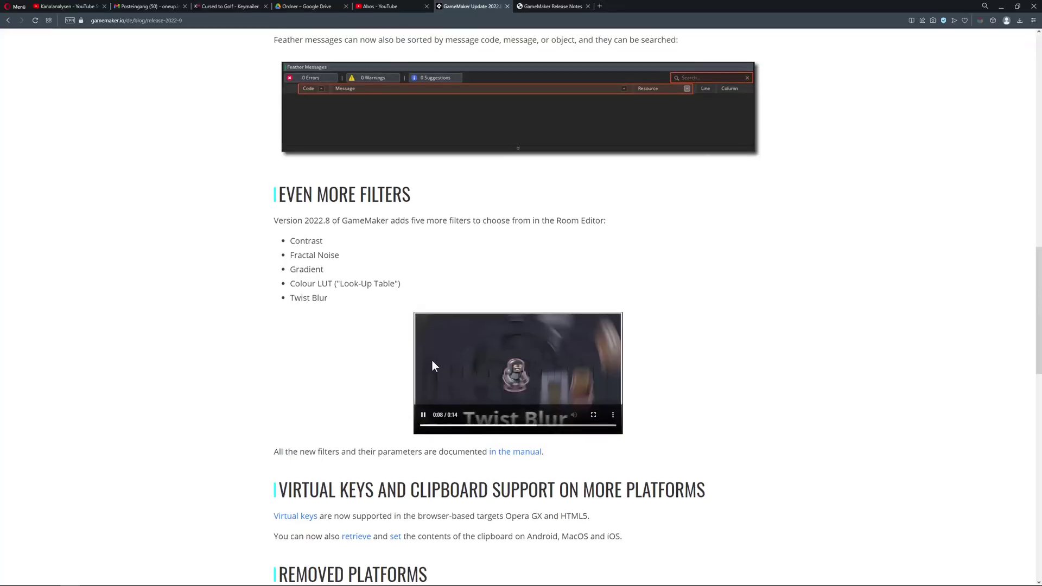
scroll(432, 361, "up", 15)
scroll(431, 361, "down", 4)
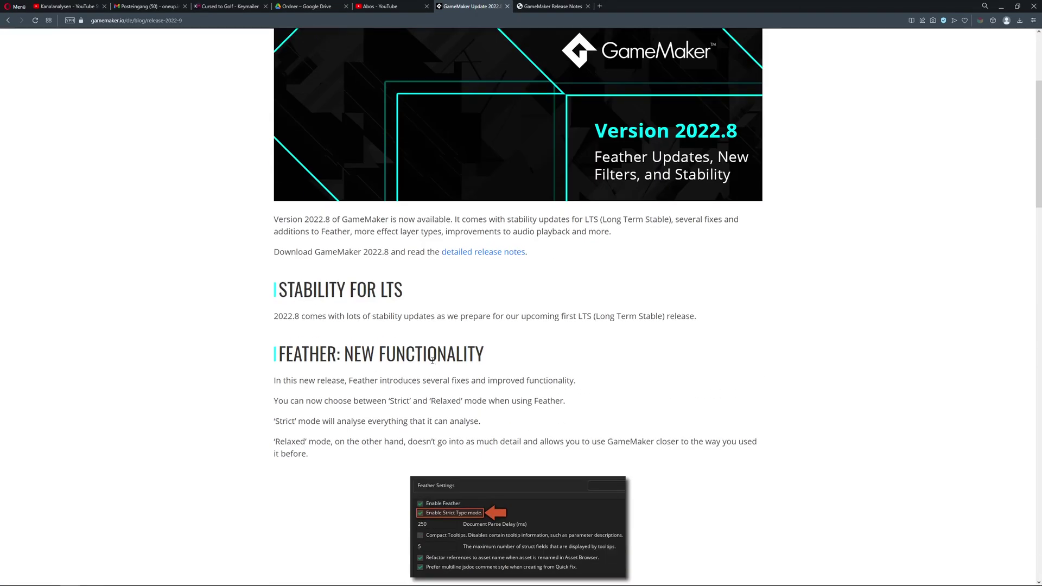
left_click_drag(292, 283, 361, 290)
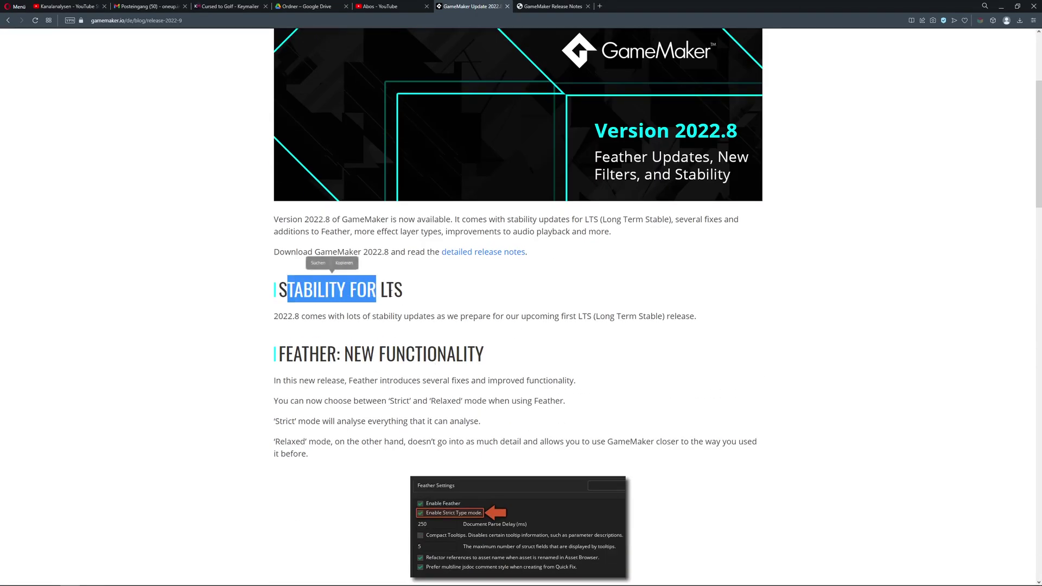
left_click(399, 290)
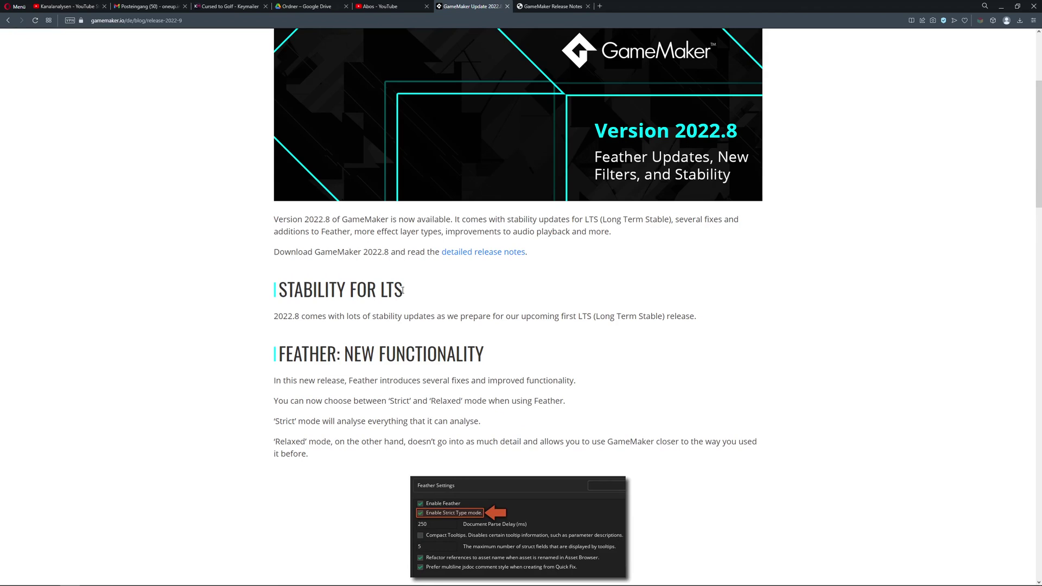
left_click_drag(403, 291, 381, 292)
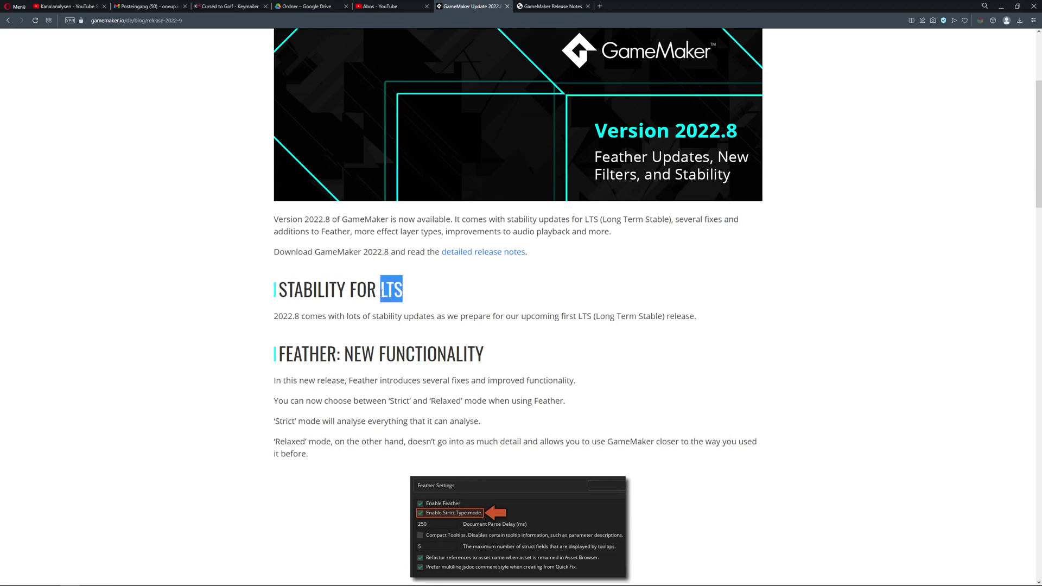
left_click(470, 318)
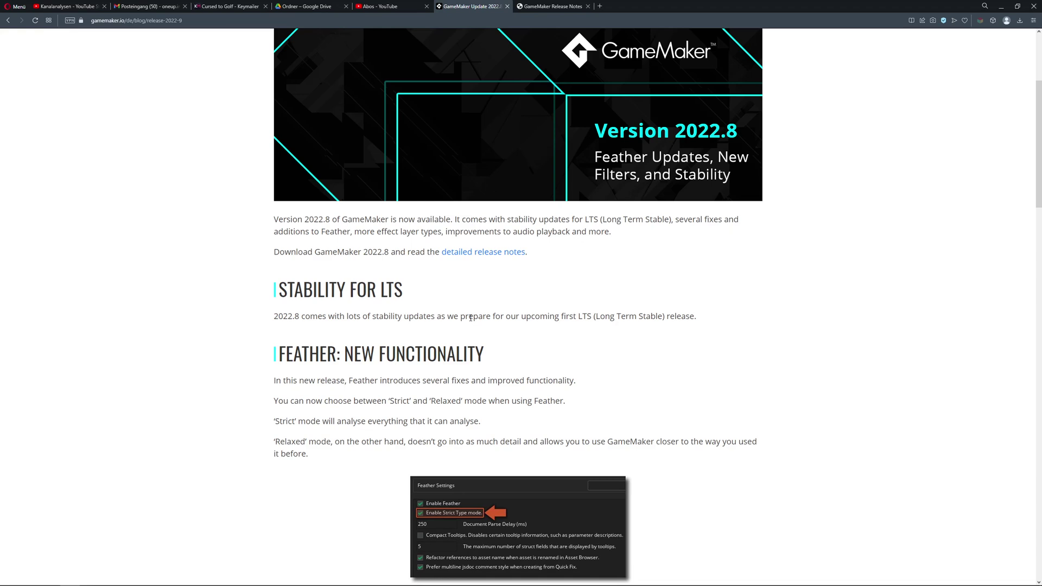
scroll(470, 318, "down", 6)
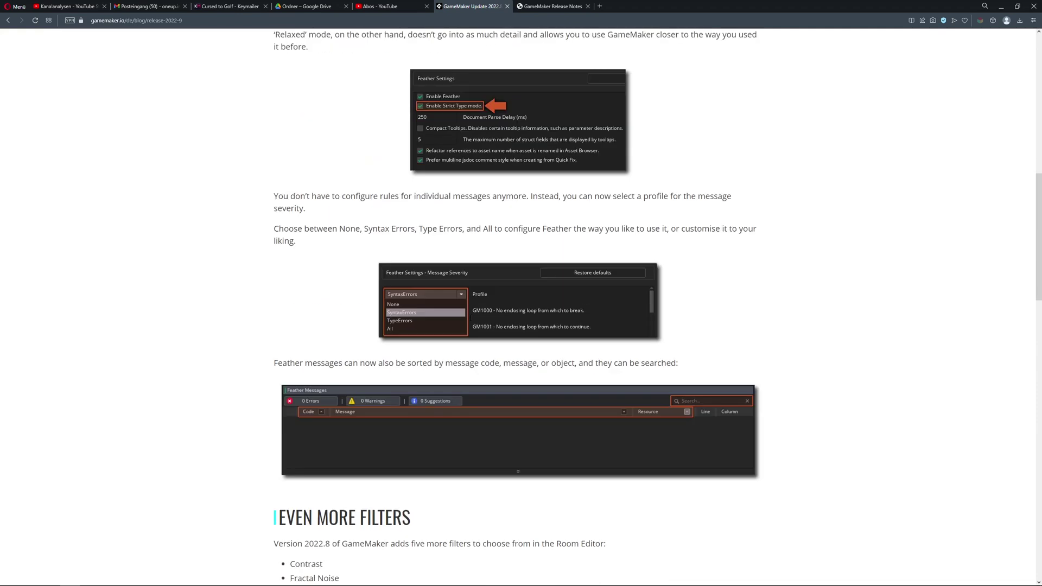
scroll(470, 317, "up", 4)
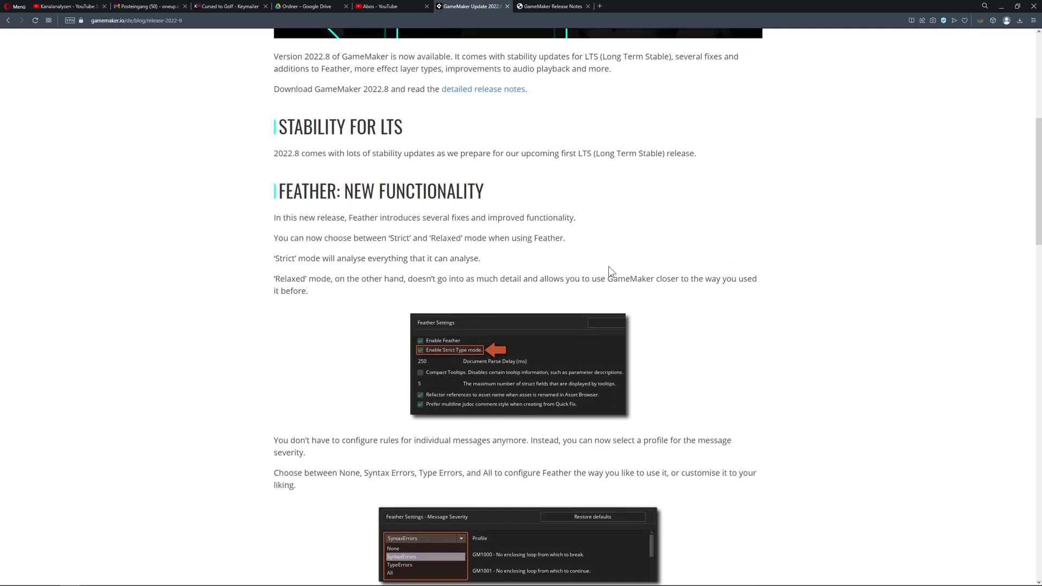
scroll(609, 271, "up", 1)
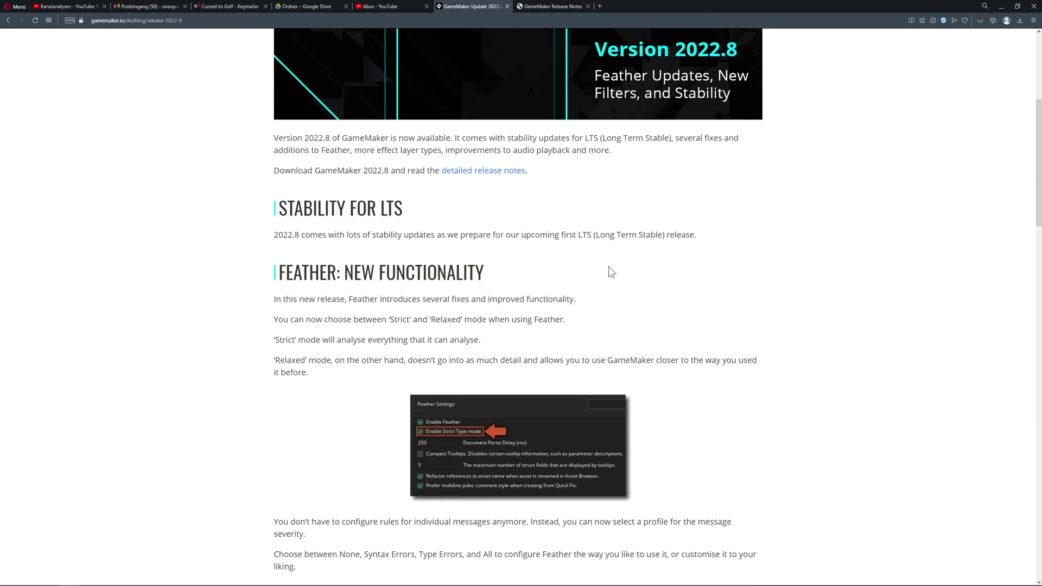
left_click_drag(663, 235, 591, 235)
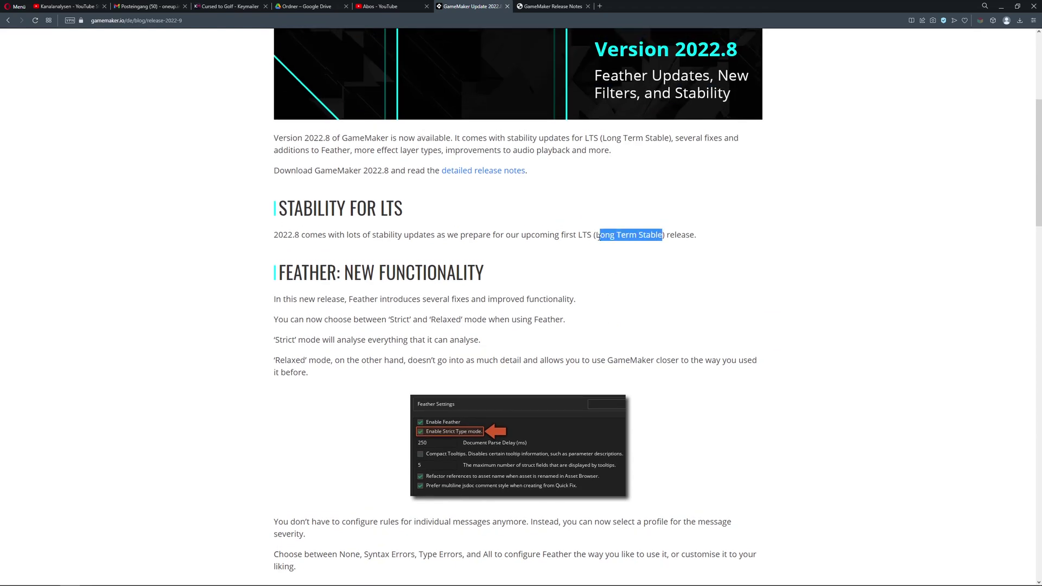
left_click(598, 235)
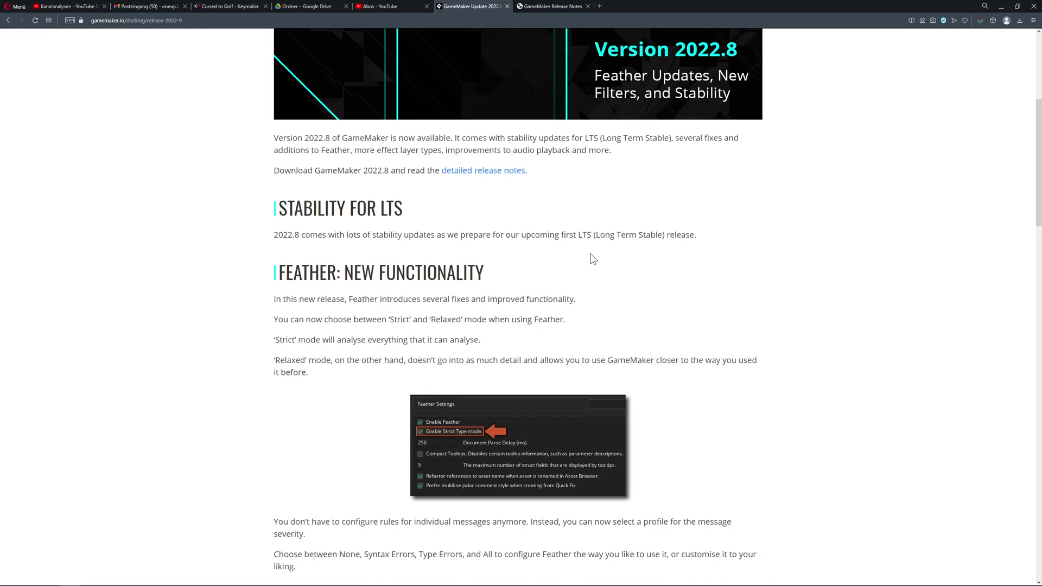
left_click_drag(594, 235, 665, 234)
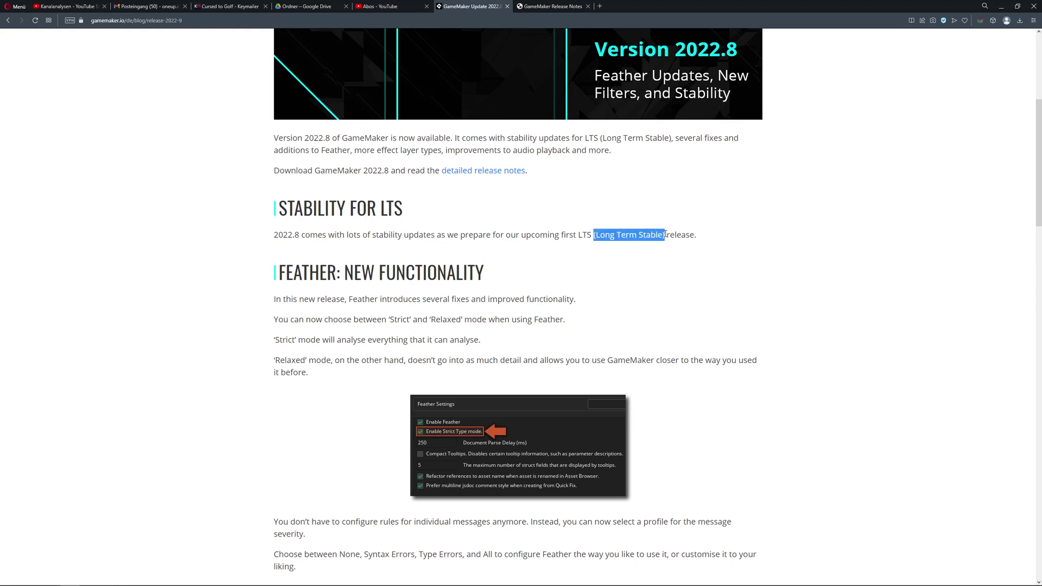
left_click(607, 235)
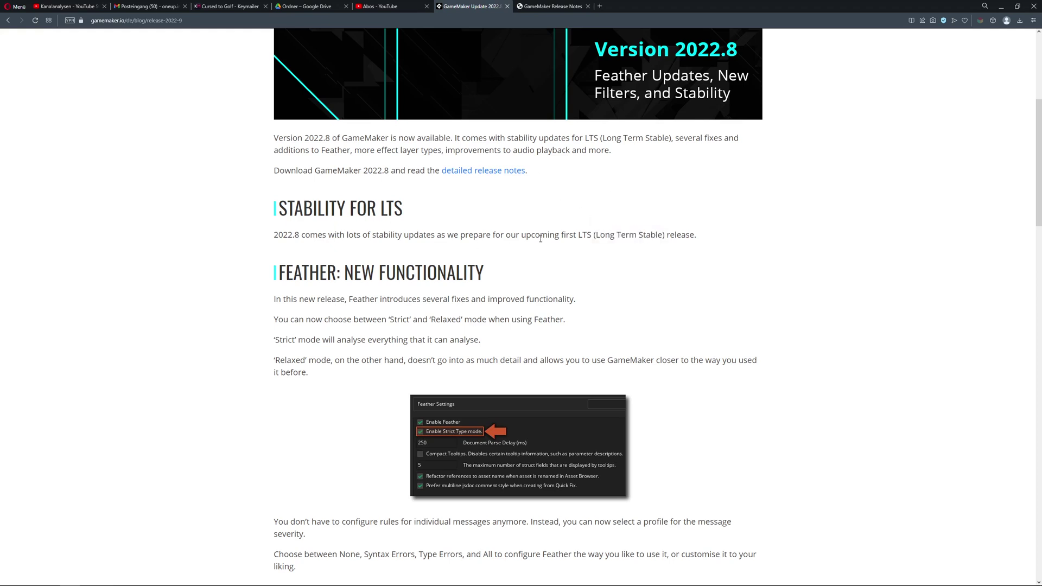
Scroll down and highlight the Feather: New Functionality heading
scroll(438, 273, "down", 2)
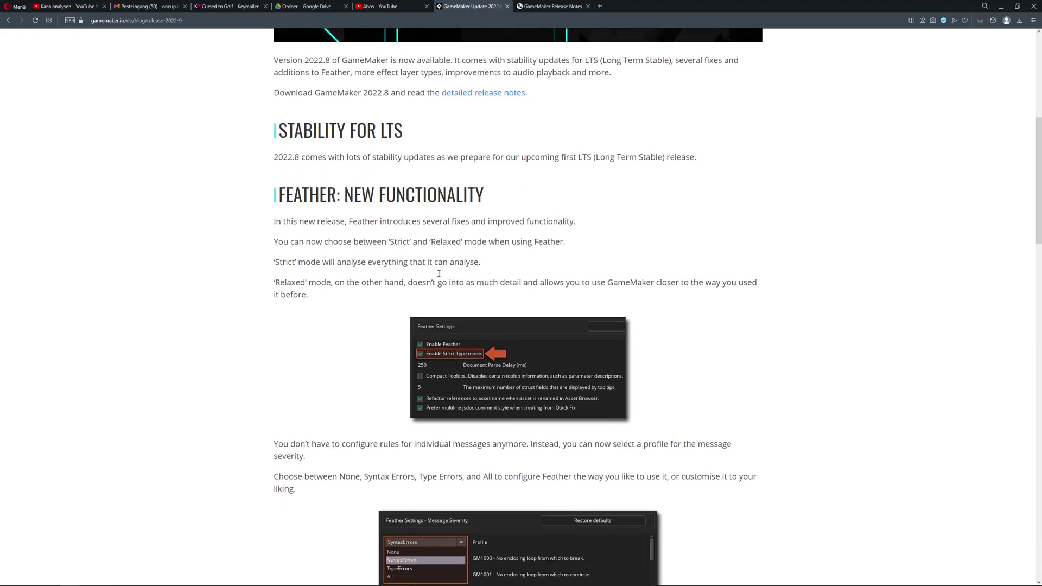
left_click_drag(282, 188, 511, 196)
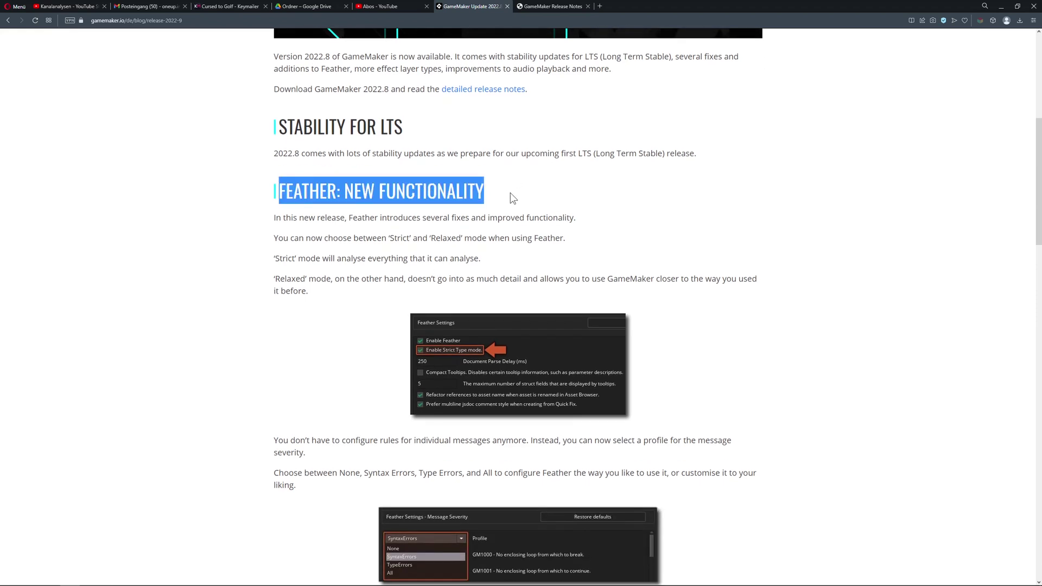
left_click(460, 234)
scroll(436, 284, "down", 2)
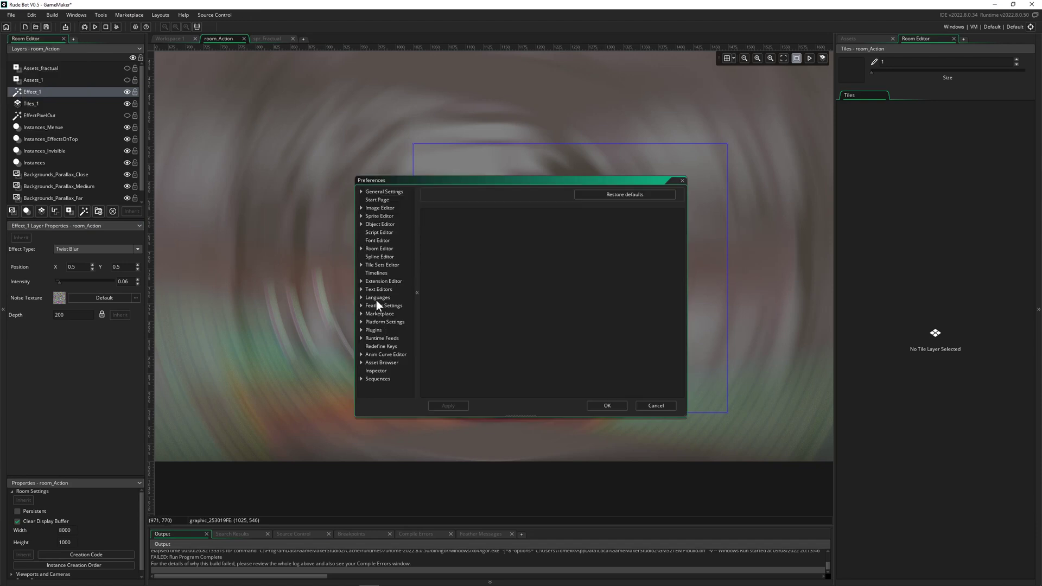
Review the Feather settings without applying changes, then widen objShow's code view in Workspace 1
left_click(378, 305)
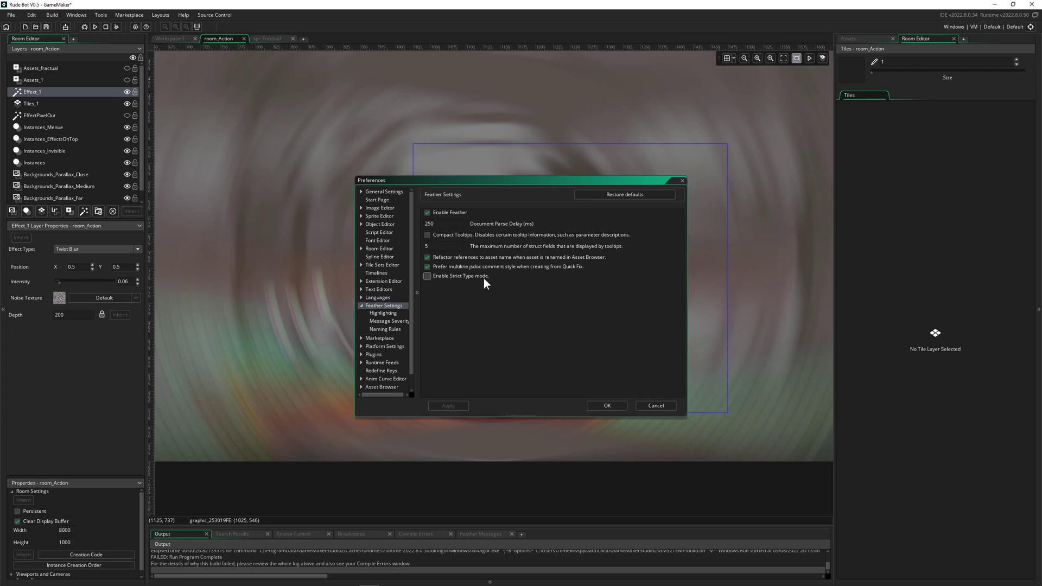
left_click(654, 406)
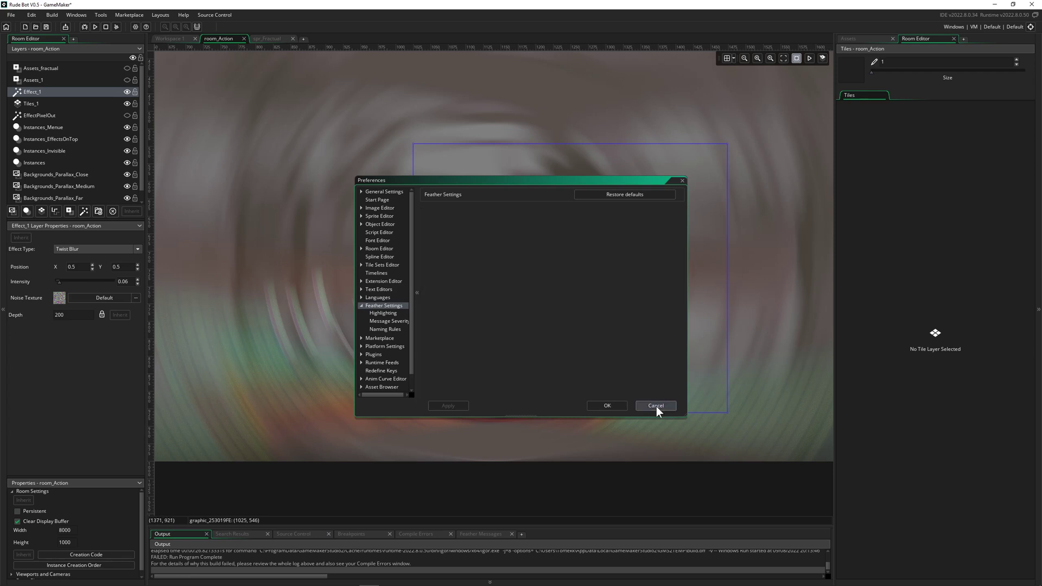
left_click(169, 38)
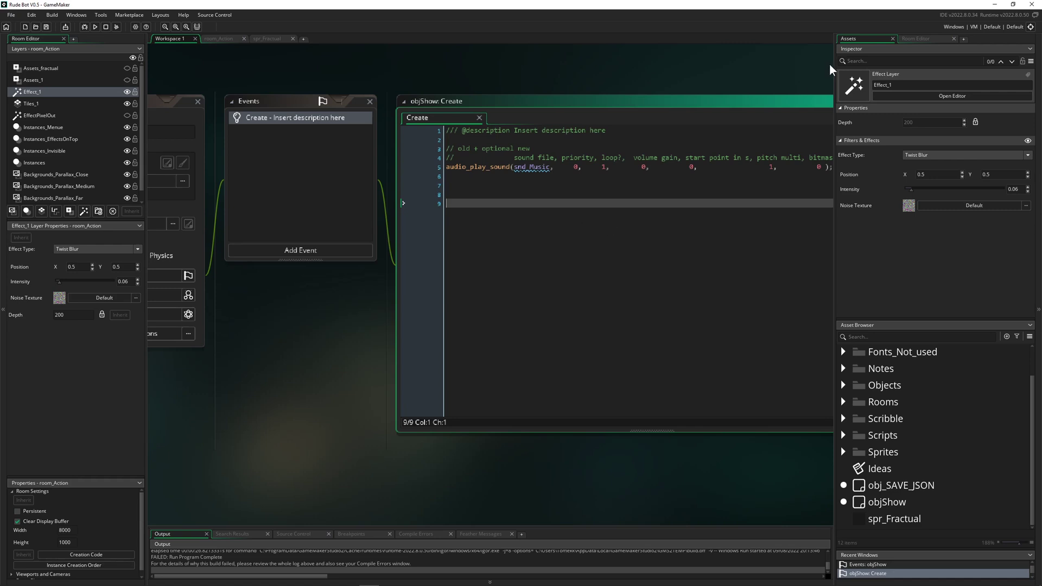
left_click_drag(834, 64, 904, 64)
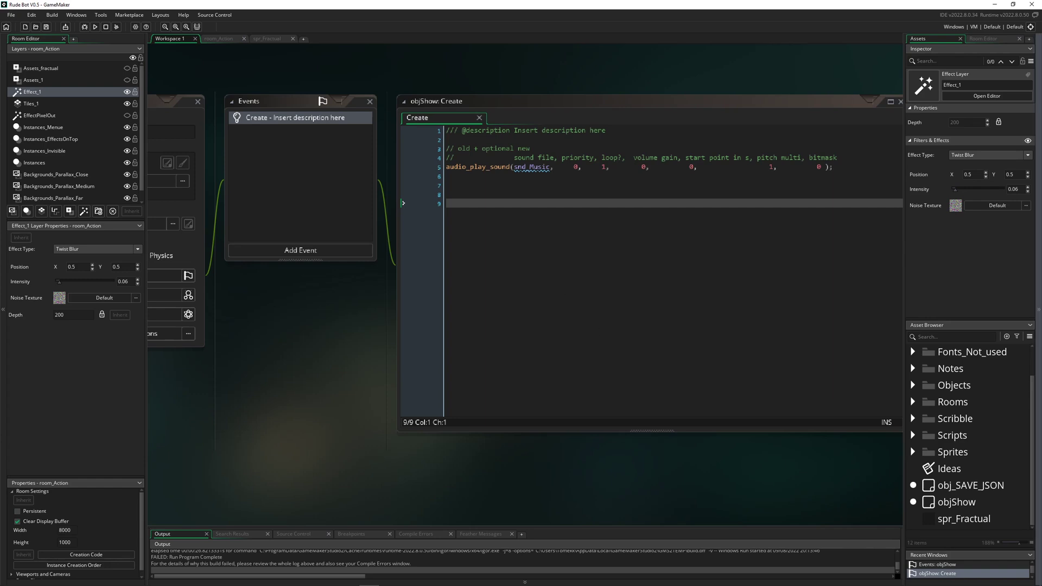
key("alt+Tab")
Read the release post down to the platform changes, briefly marking the removed UWP and Android x86 entries
scroll(244, 312, "down", 5)
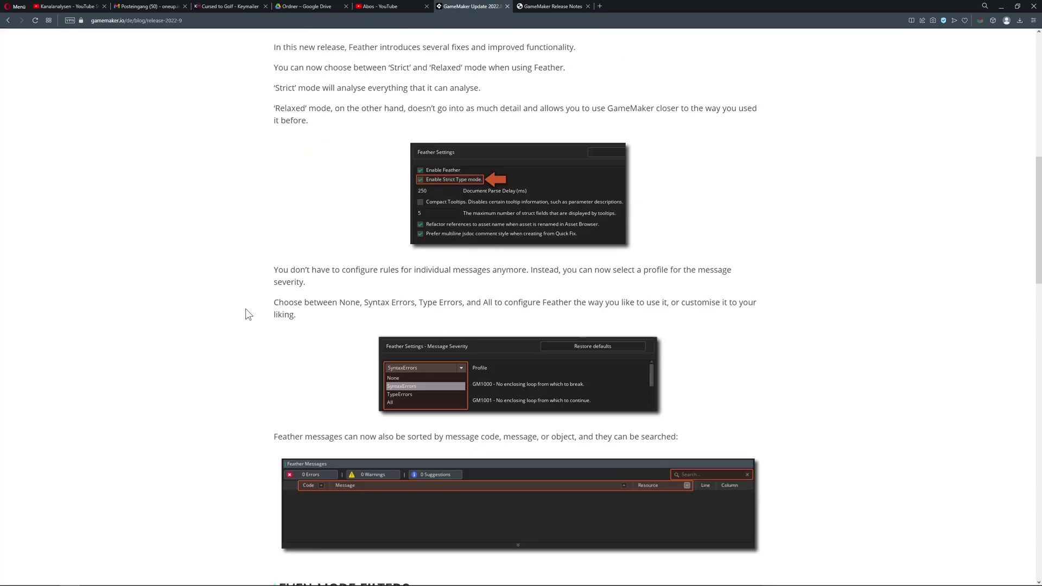
scroll(238, 296, "down", 3)
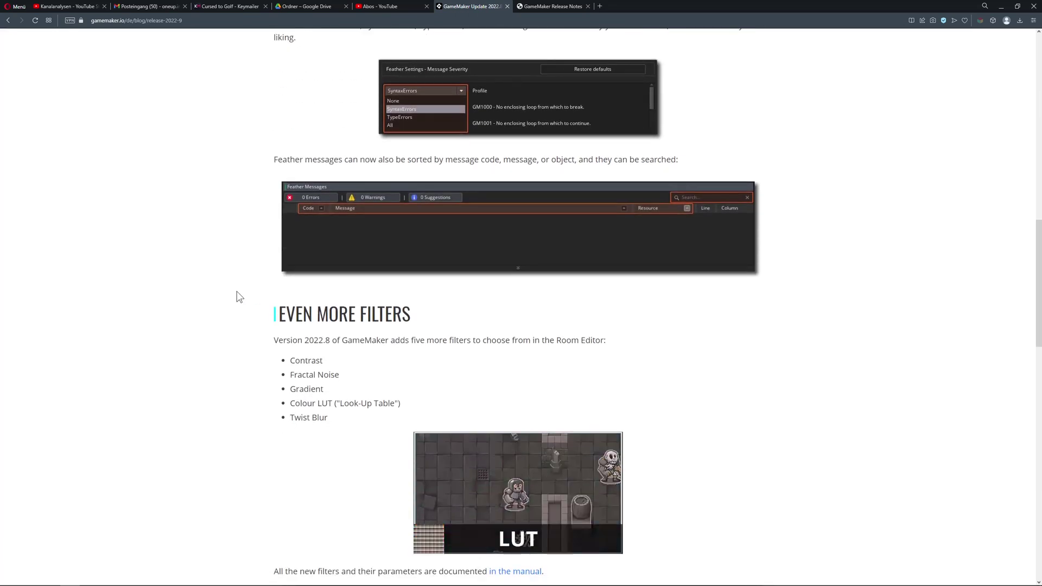
scroll(242, 296, "up", 3)
scroll(239, 295, "down", 10)
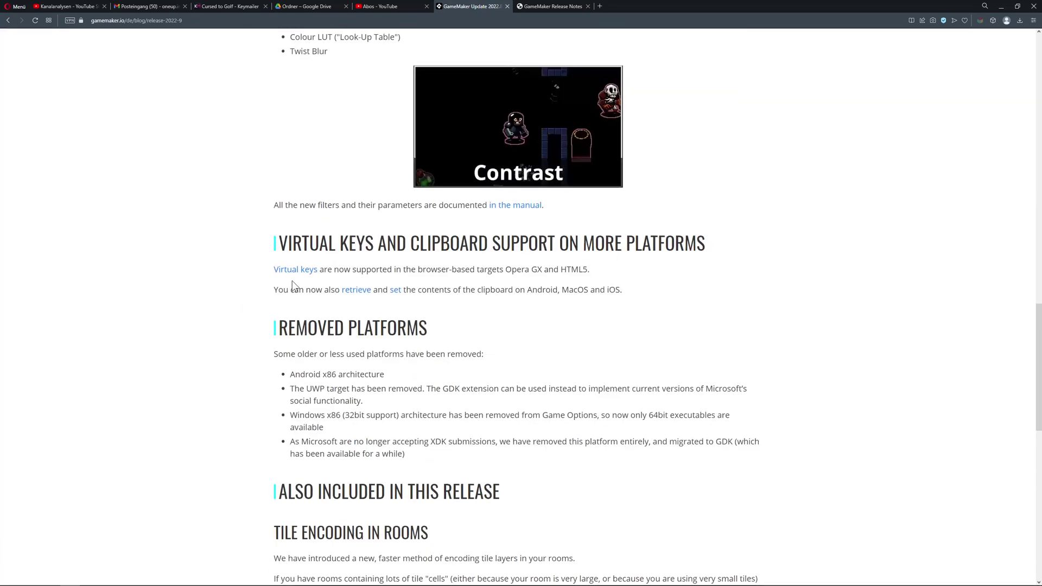
scroll(292, 281, "down", 3)
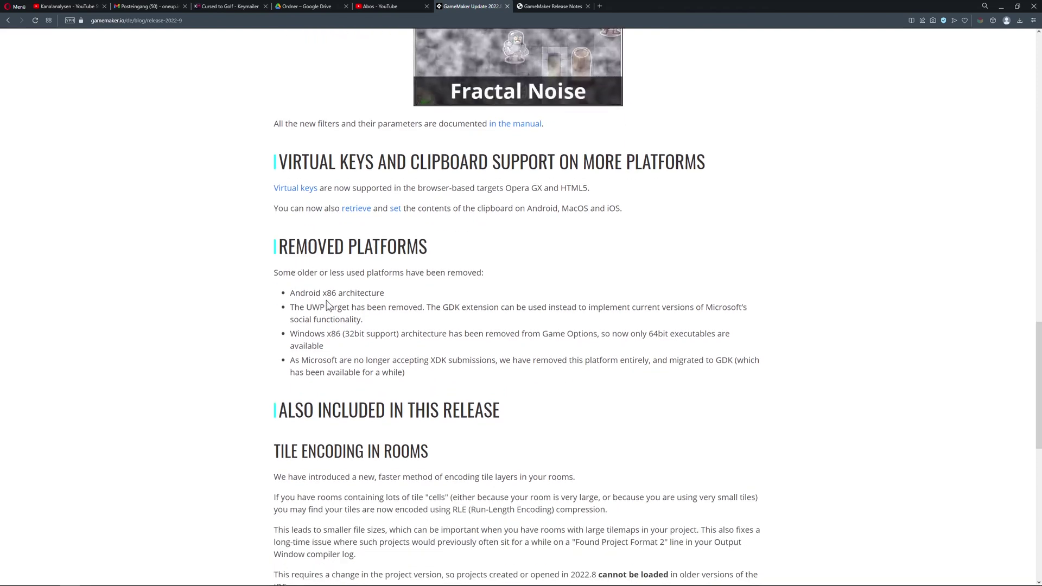
double_click(314, 307)
left_click_drag(290, 293, 338, 293)
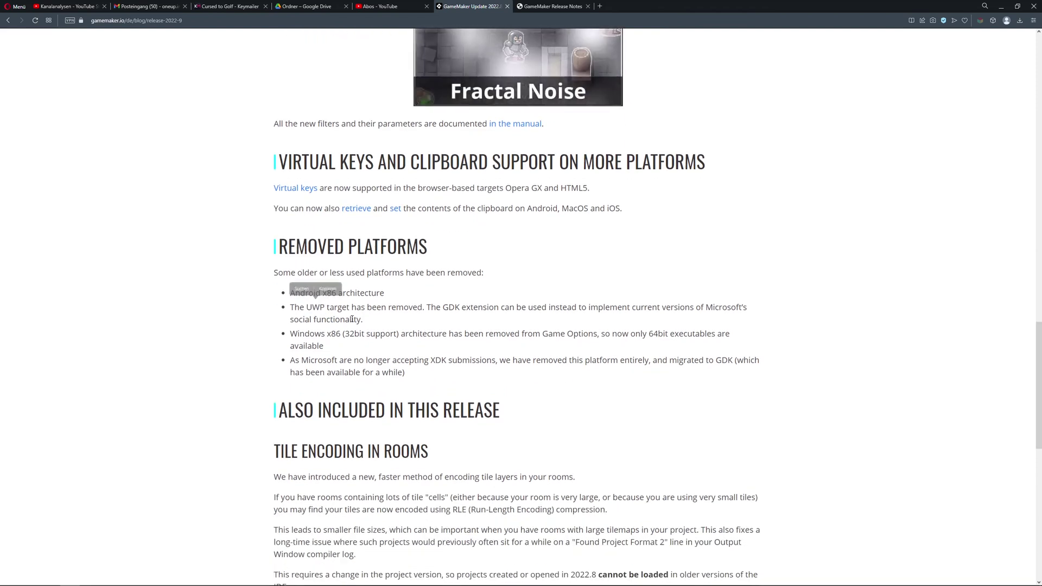
left_click(354, 316)
Continue reading down to the 'Improvements to Audio Playback' heading and highlight it
scroll(413, 318, "down", 1)
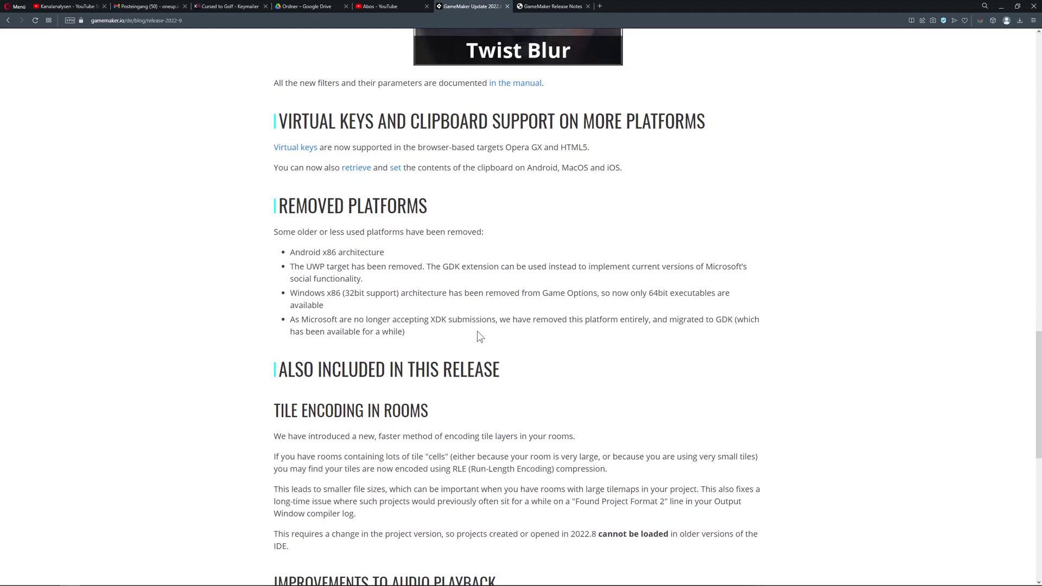
scroll(475, 322, "up", 1)
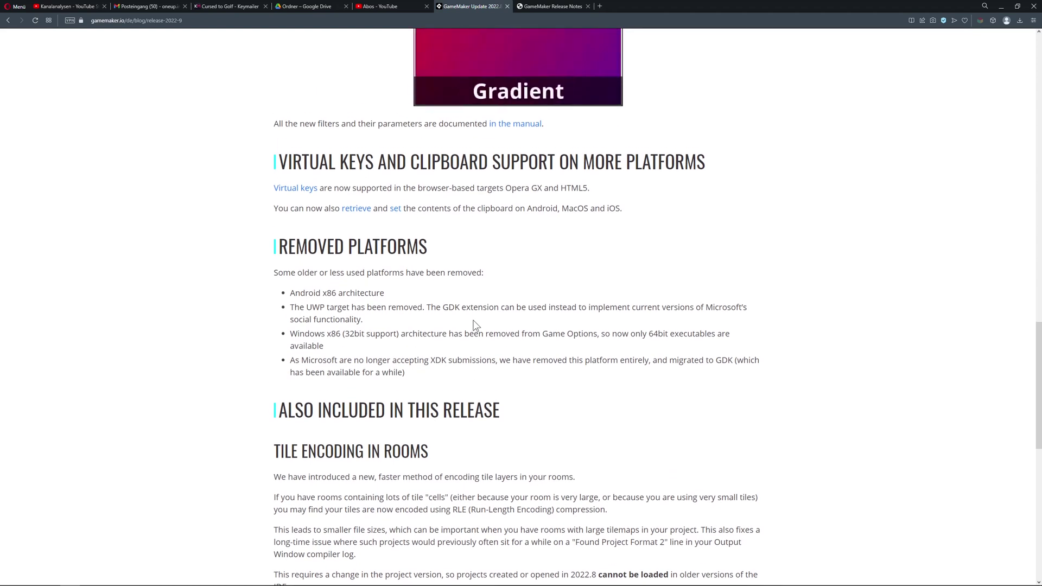
scroll(475, 325, "up", 2)
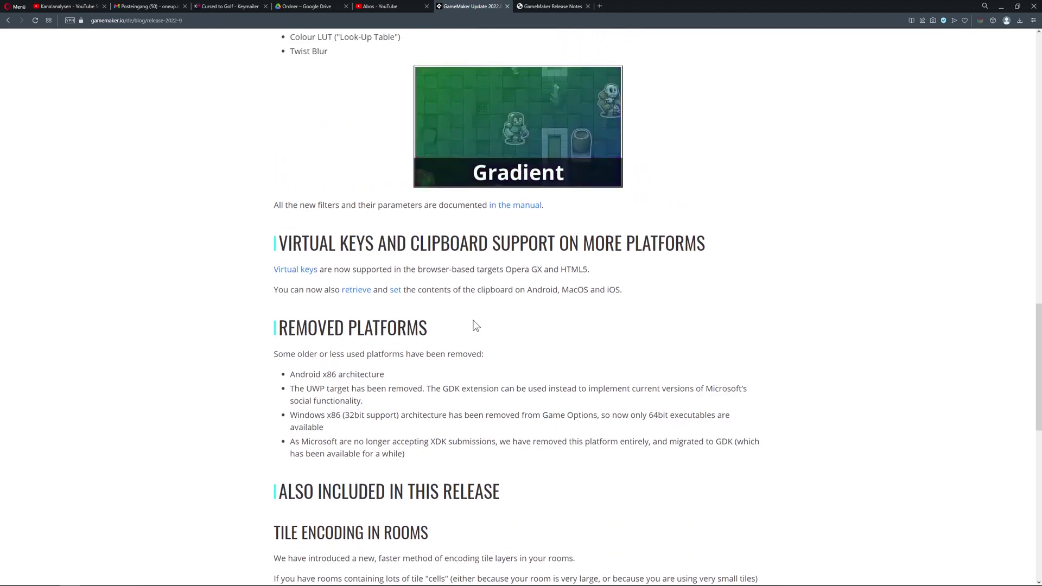
scroll(476, 325, "down", 6)
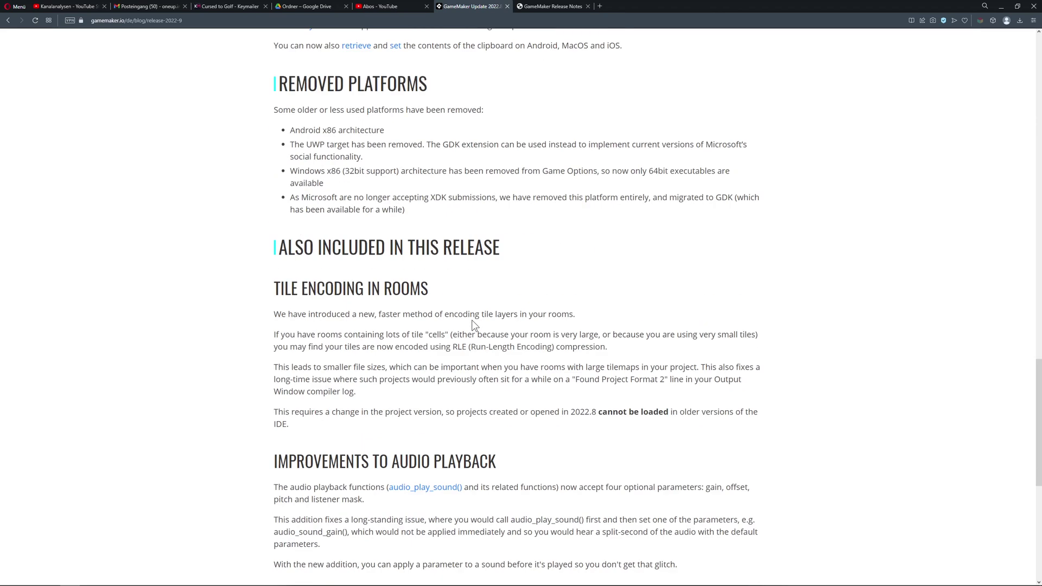
scroll(474, 324, "down", 2)
left_click_drag(274, 207, 443, 207)
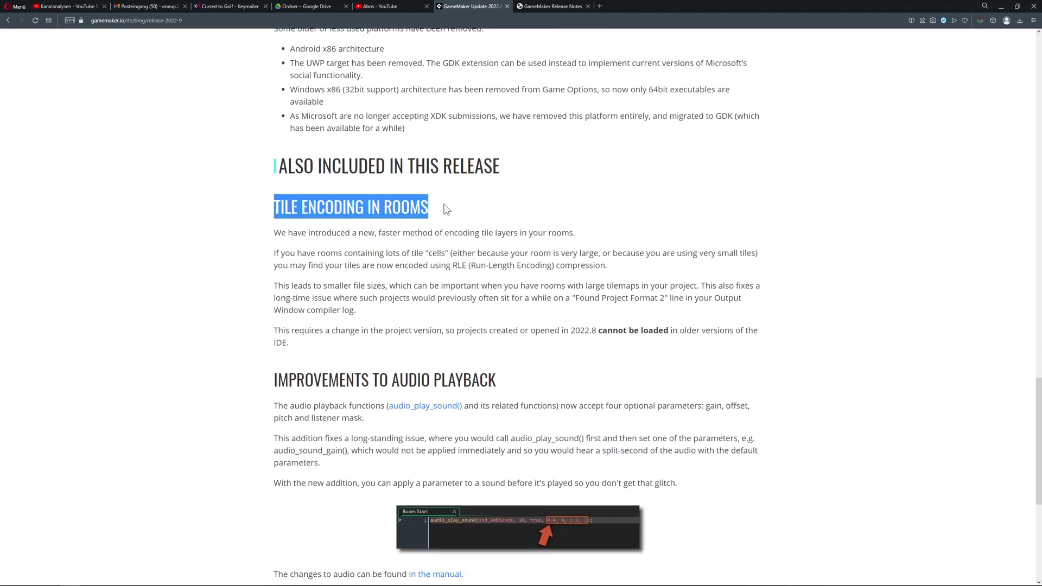
left_click(420, 208)
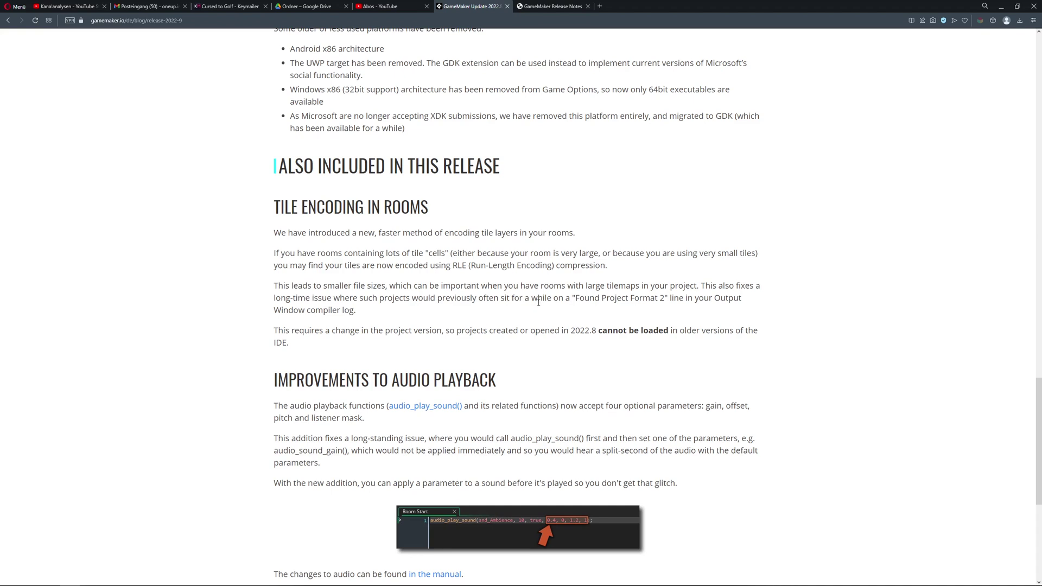
scroll(538, 302, "down", 3)
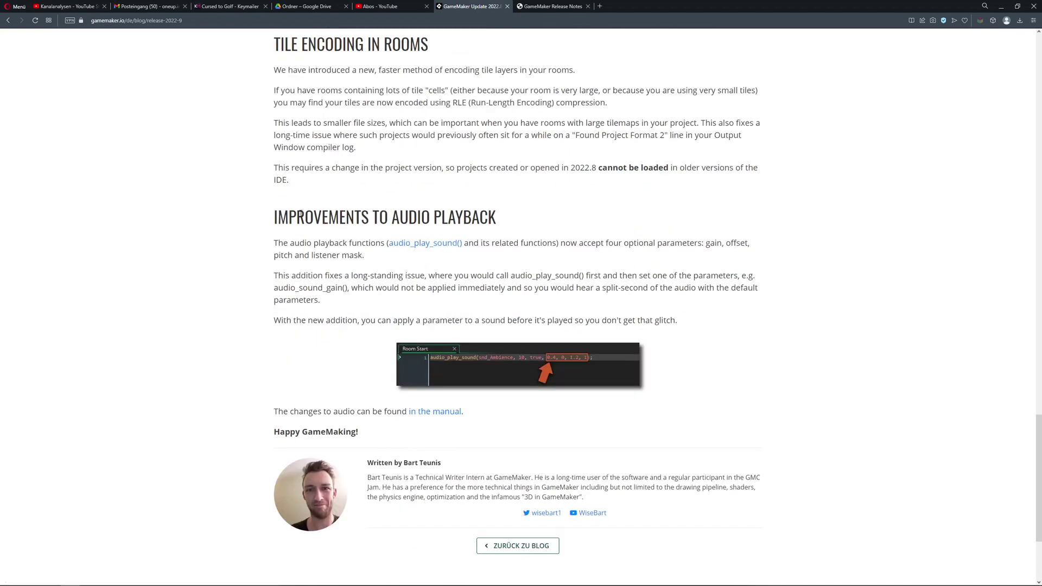
left_click_drag(300, 214, 504, 212)
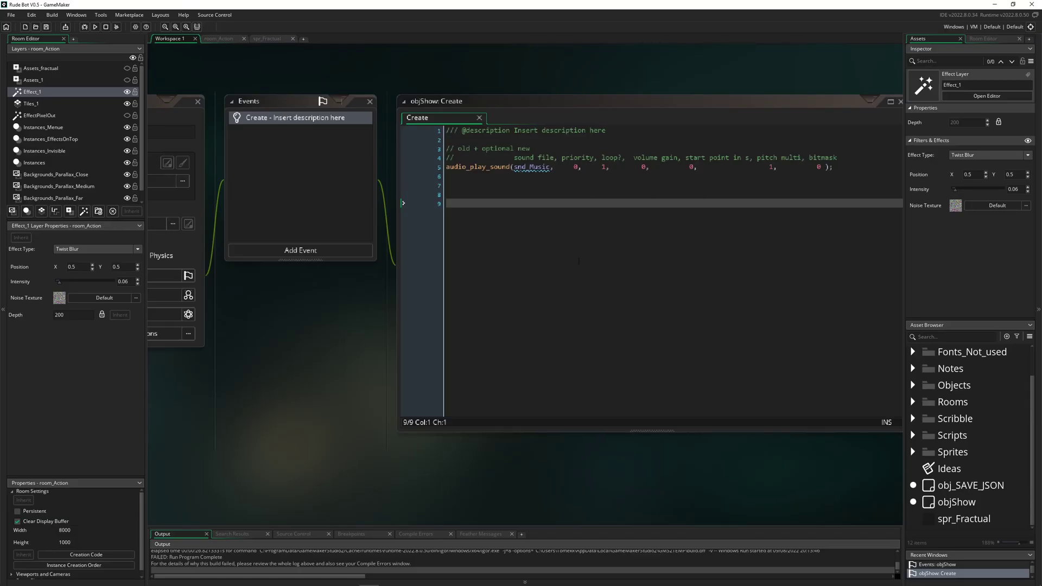
Collapse the Room Editor dock and delete the optional arguments from line 5's audio_play_sound call
left_click(3, 355)
left_click_drag(684, 167, 490, 166)
key("BackSpace")
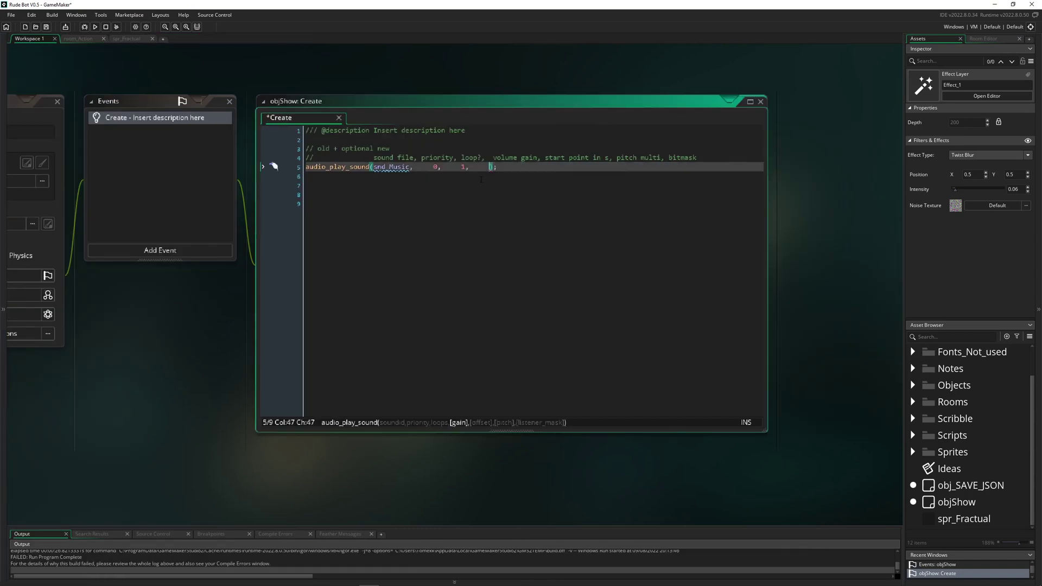
scroll(482, 179, "up", 3, "ctrl")
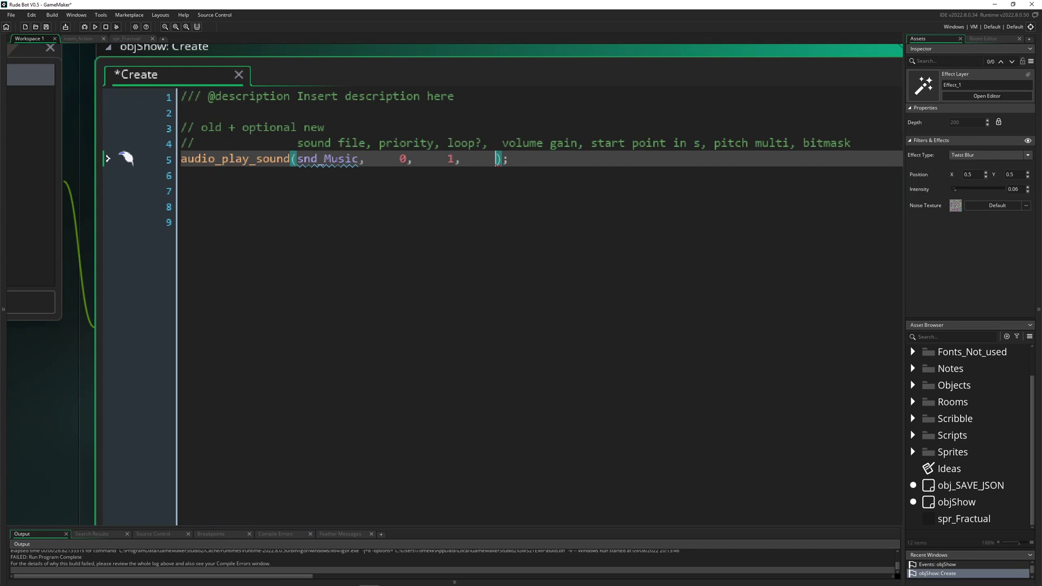
left_click(461, 162)
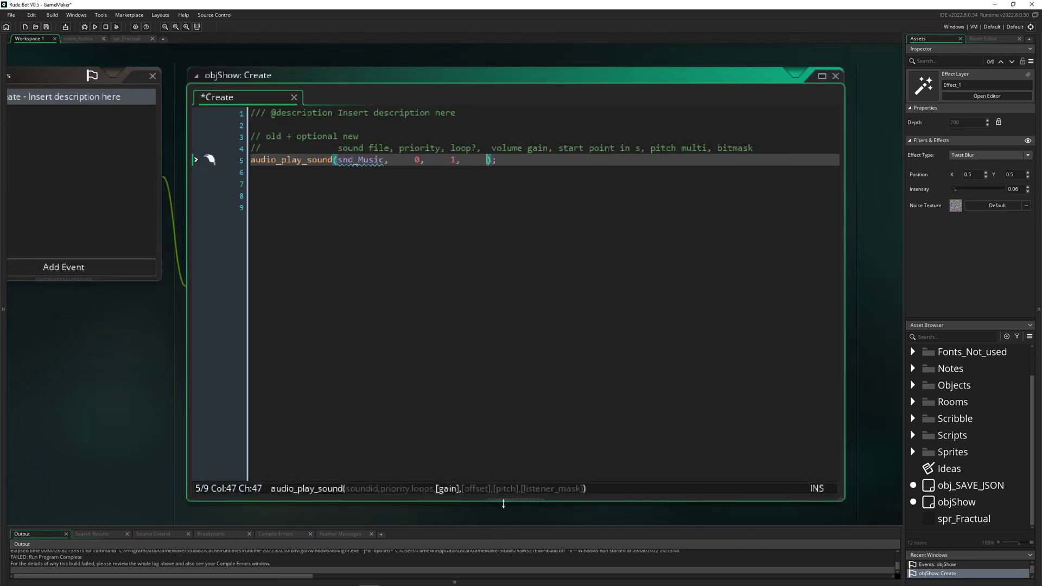
Undo the deletion to restore the 0, 0, 1, 0 arguments and select them
left_click_drag(515, 441, 514, 418)
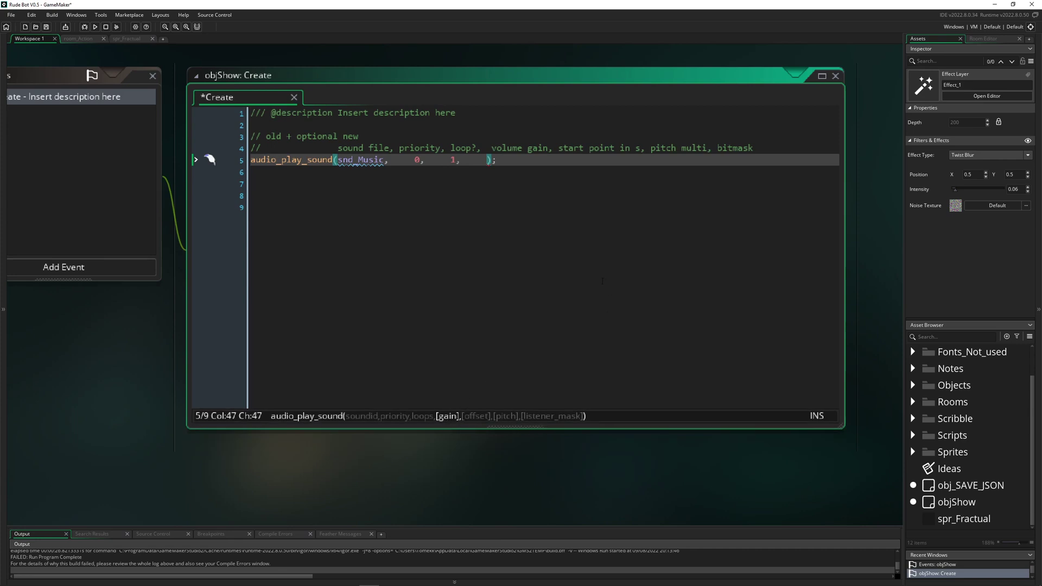
scroll(602, 281, "up", 1, "ctrl")
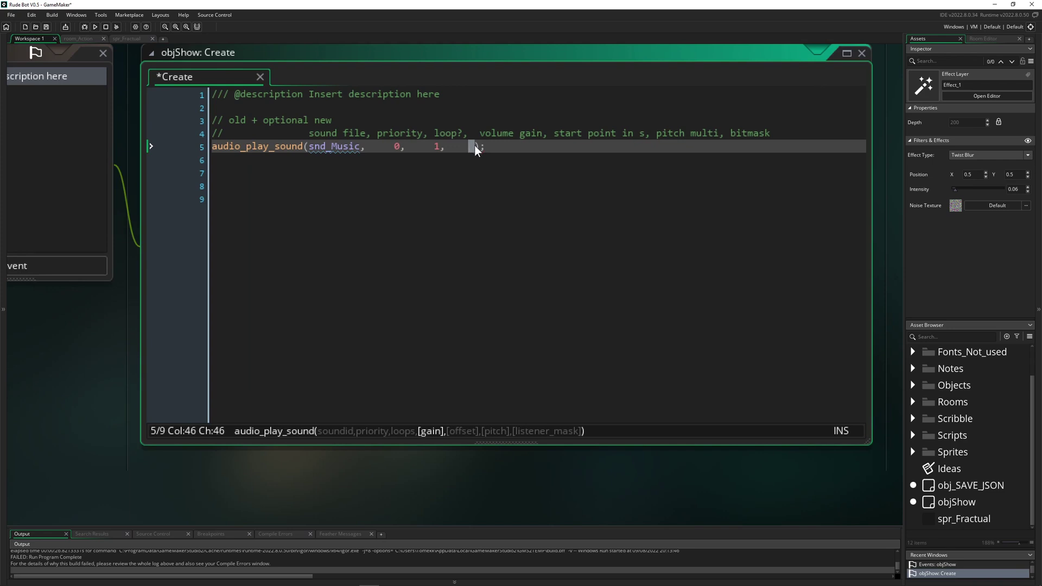
key("ctrl+z")
middle_click_drag(545, 159, 547, 183)
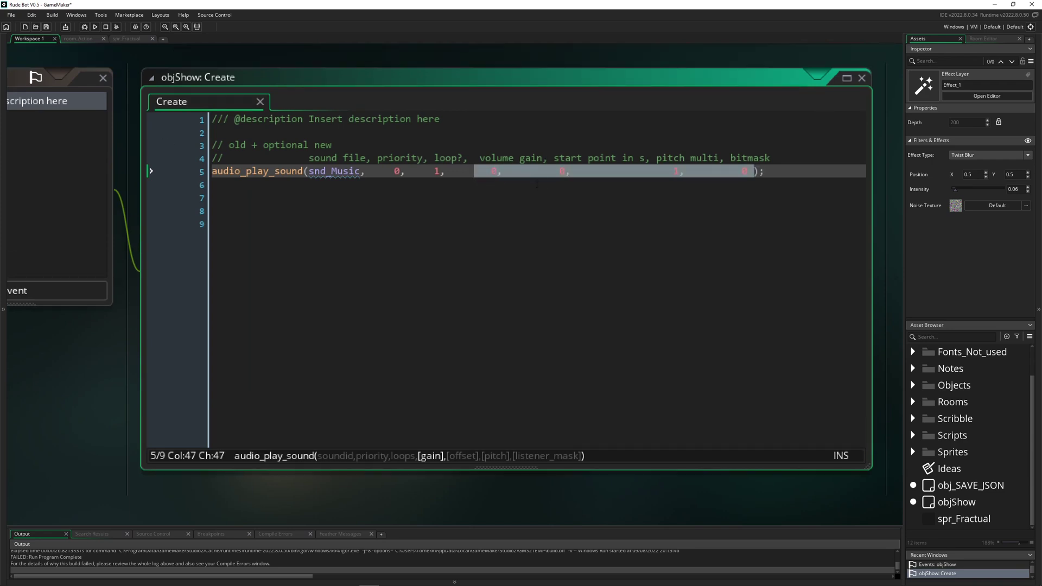
left_click(550, 186)
left_click_drag(492, 170, 748, 173)
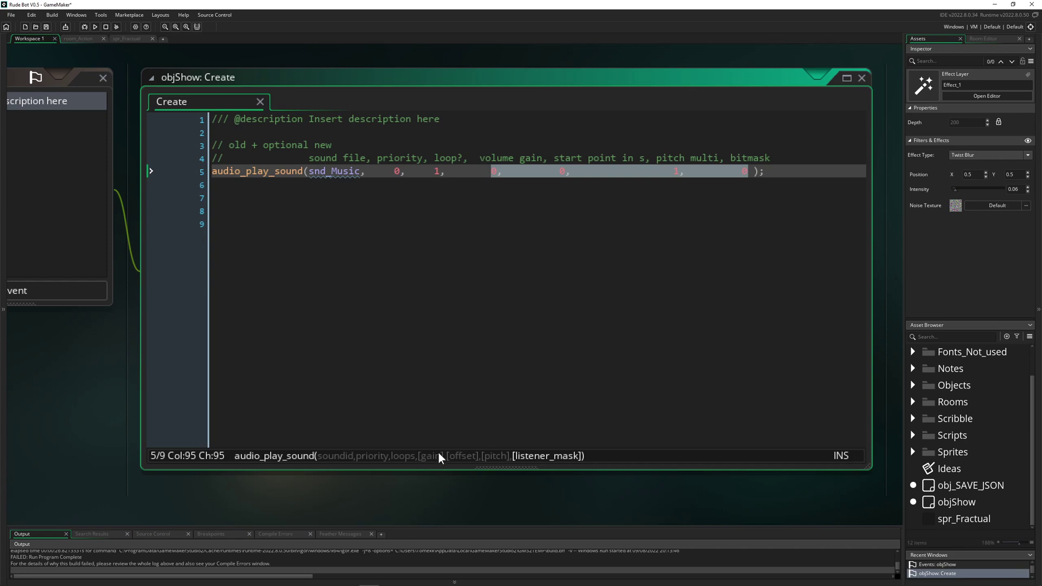
scroll(625, 186, "up", 1, "ctrl")
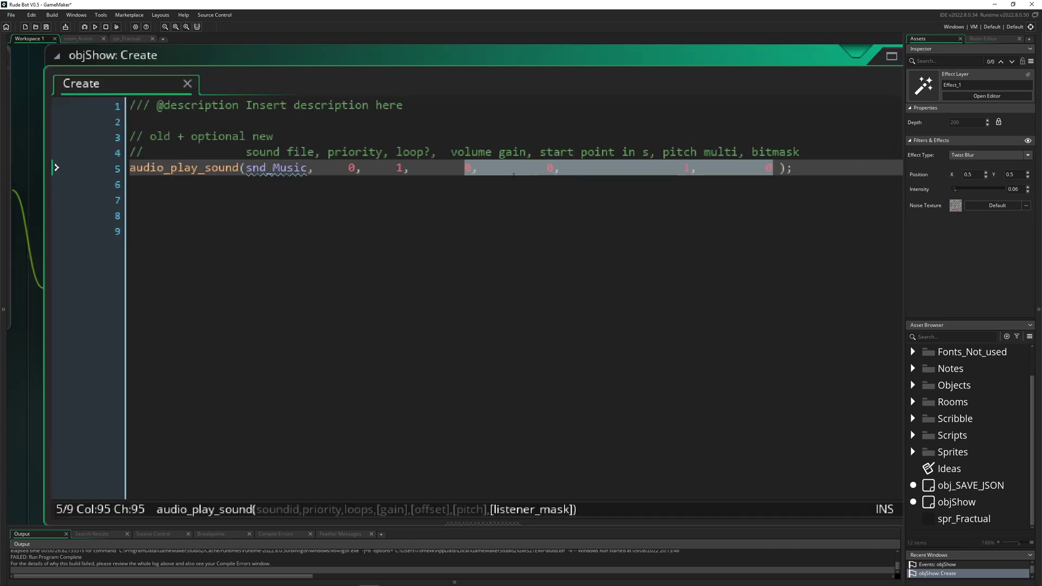
left_click(471, 168)
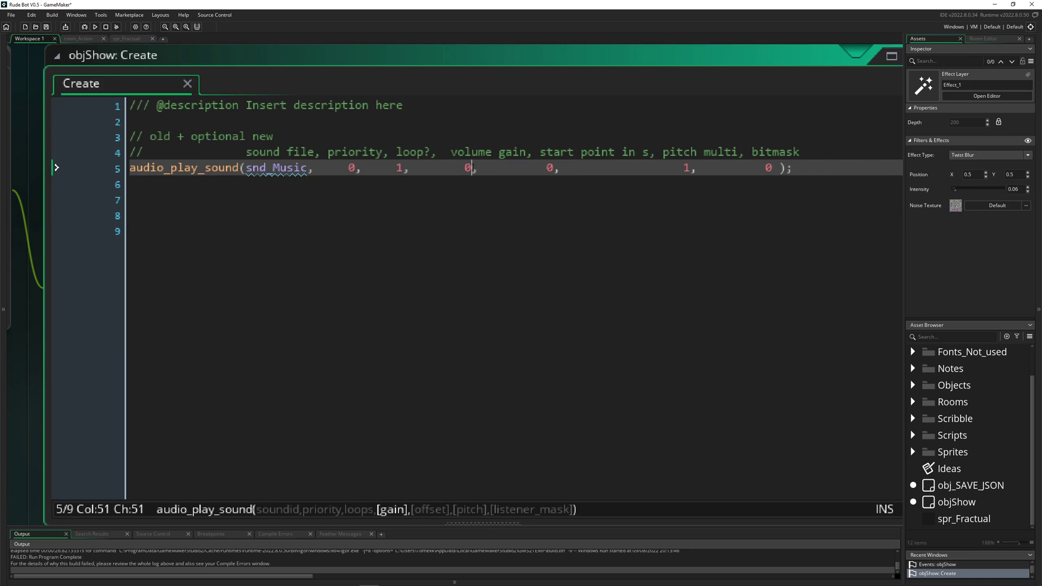
double_click(467, 168)
left_click(472, 168)
left_click(553, 169)
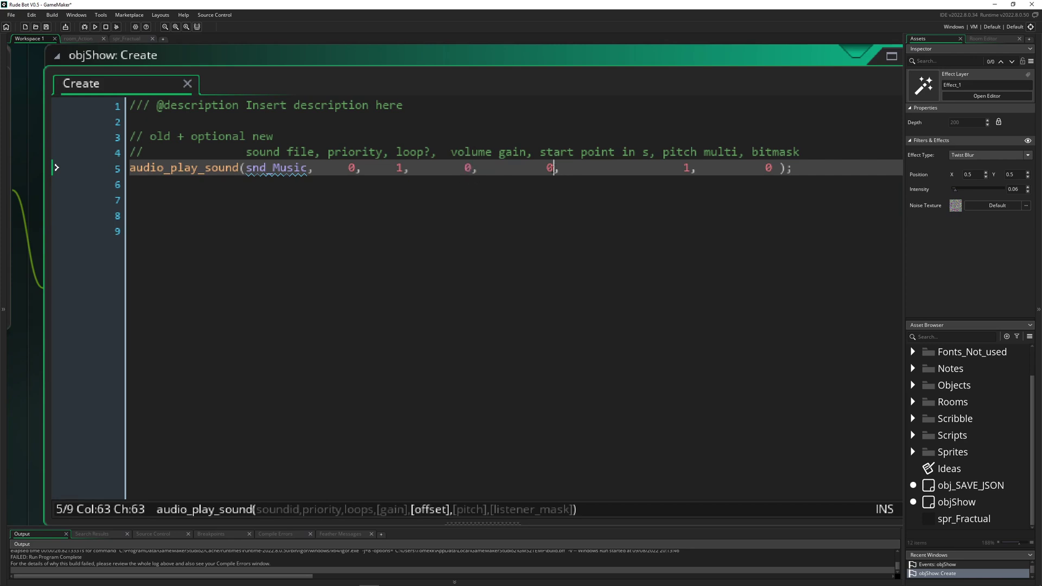
double_click(549, 168)
left_click(554, 170)
double_click(682, 169)
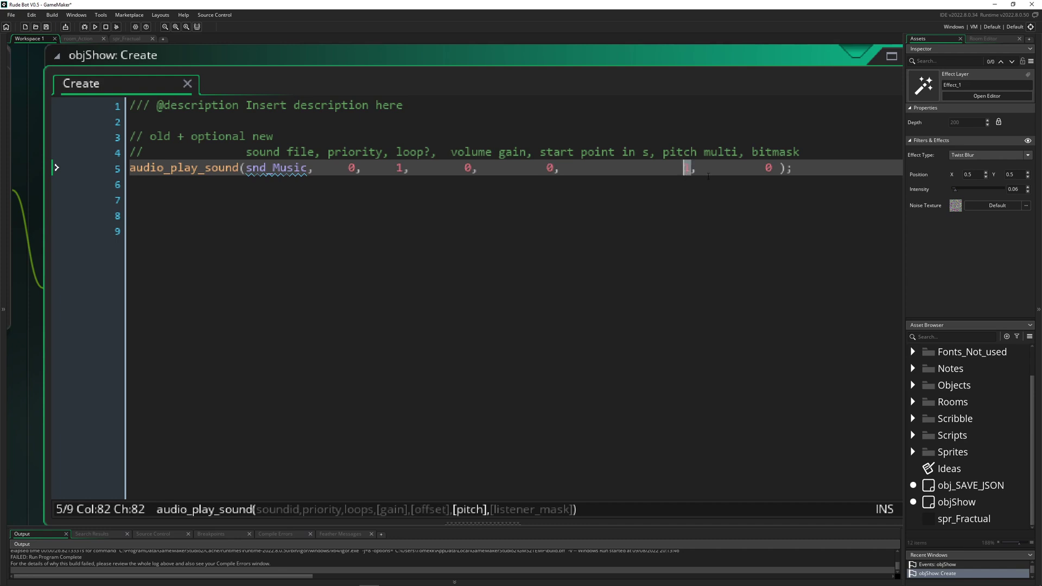
left_click(691, 170)
left_click_drag(691, 169, 685, 169)
type("1")
left_click_drag(691, 170, 683, 171)
left_click_drag(772, 168, 766, 168)
Return to the GameMaker 2022.8 release blog in Opera and read its opening sections
key("alt+Tab")
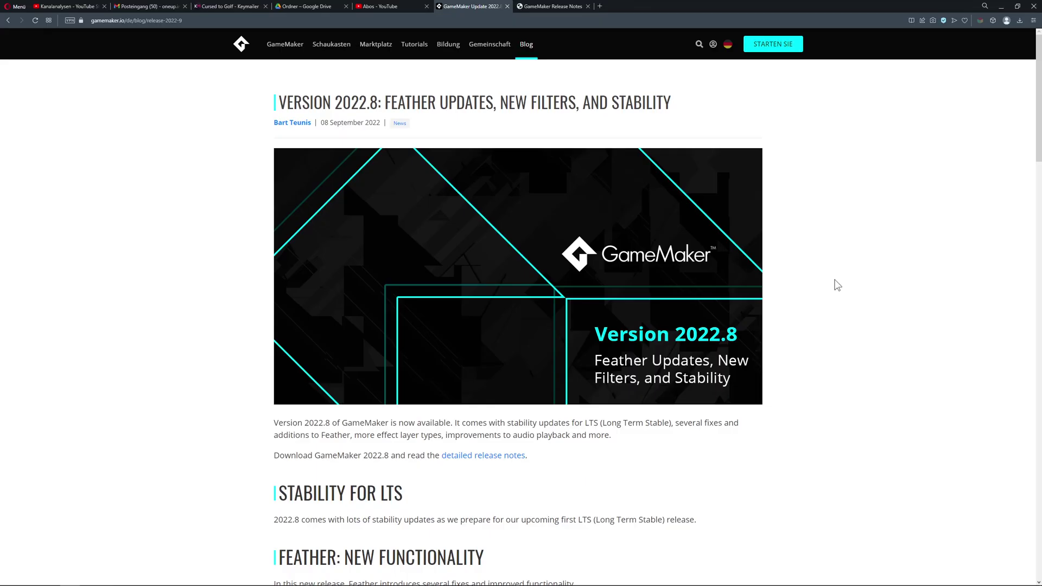
scroll(915, 284, "down", 2)
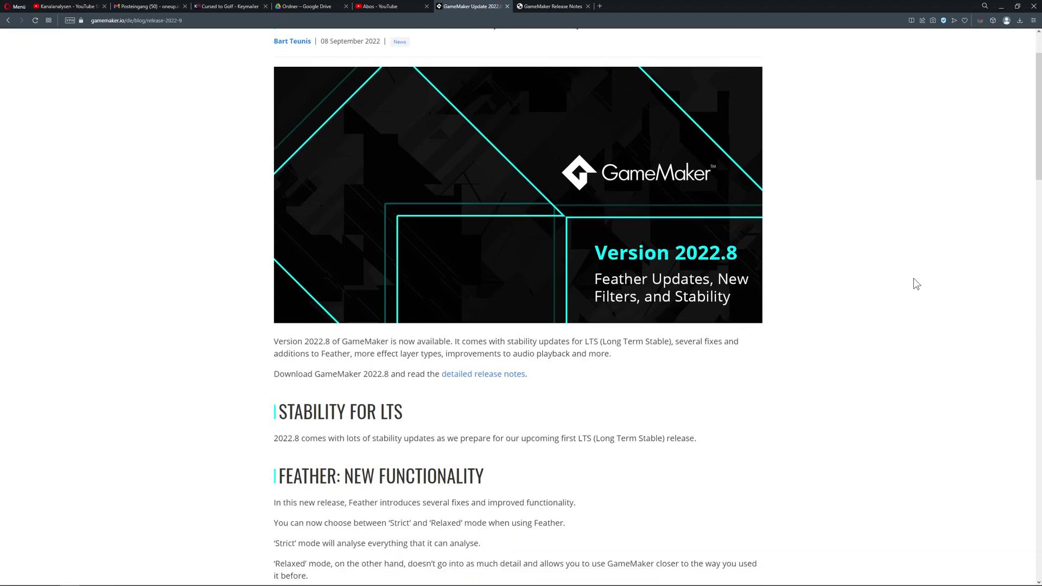
scroll(549, 300, "down", 3)
left_click_drag(276, 296, 429, 297)
left_click(430, 298)
Scroll on to the 'Improvements to Audio Playback' section, briefly highlighting its heading
scroll(362, 254, "down", 4)
left_click_drag(328, 190, 483, 190)
scroll(461, 266, "down", 3)
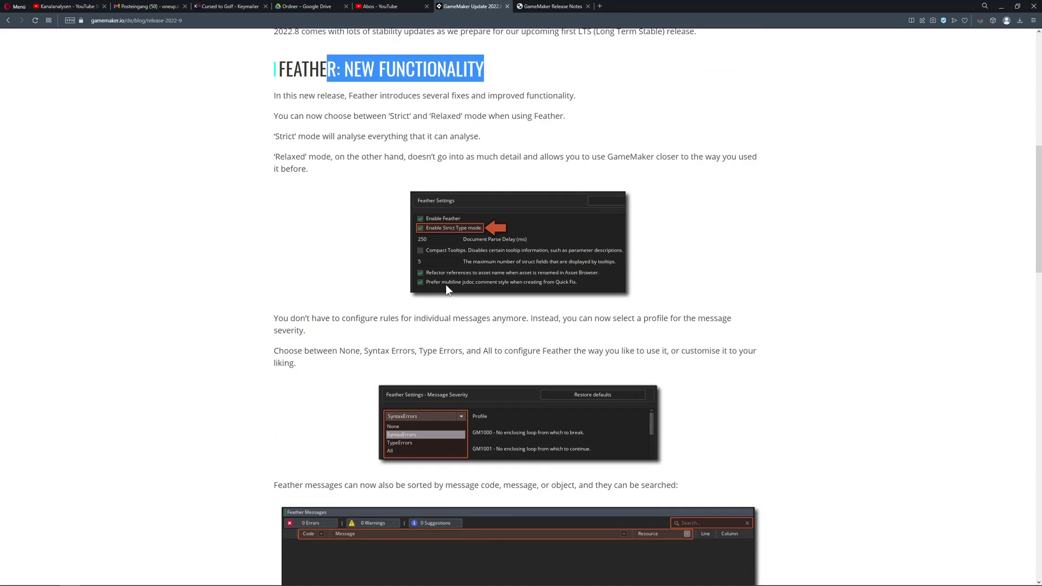
scroll(323, 303, "down", 8)
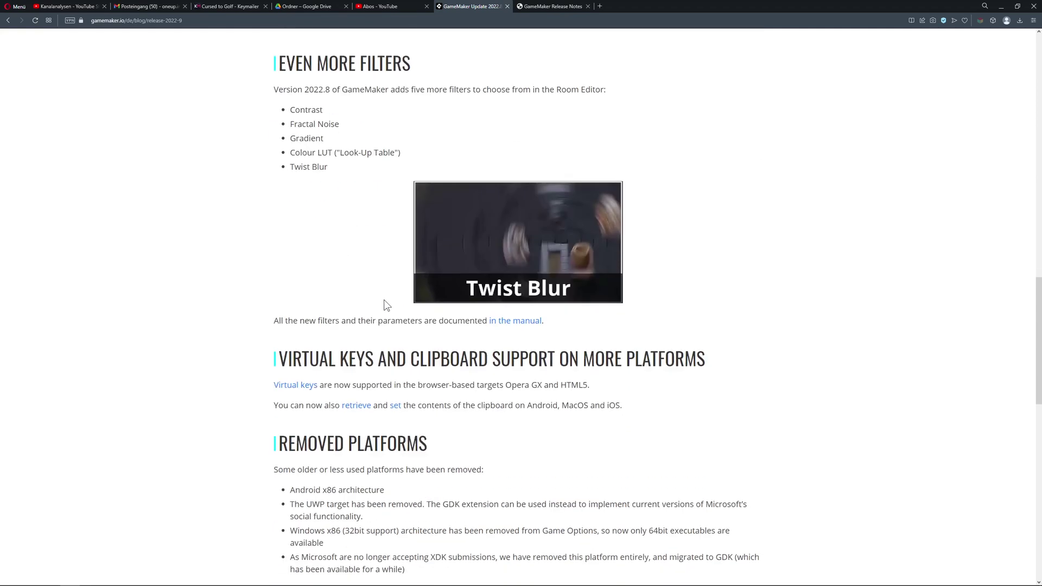
scroll(384, 299, "down", 6)
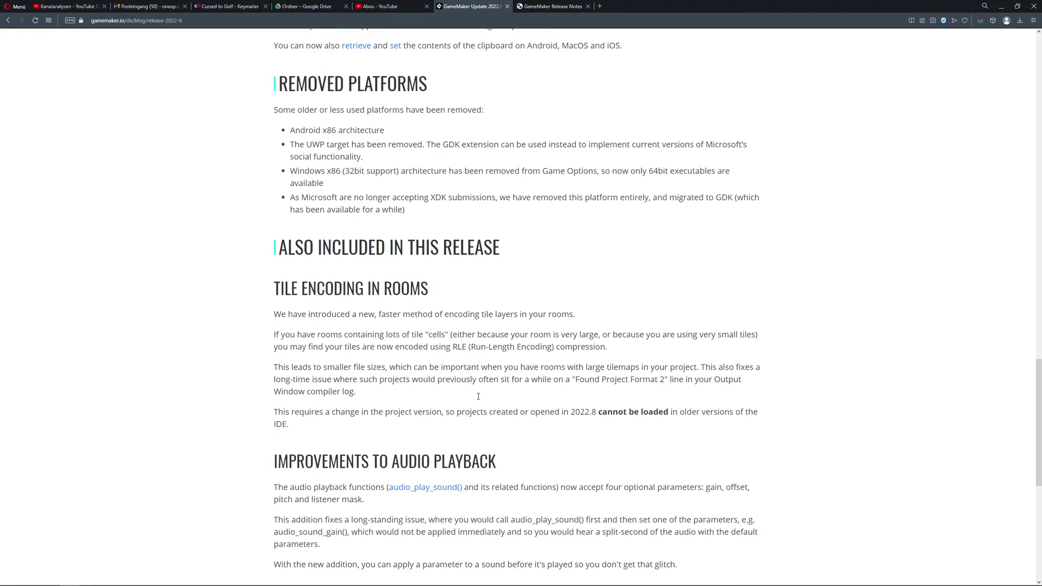
scroll(344, 379, "down", 2)
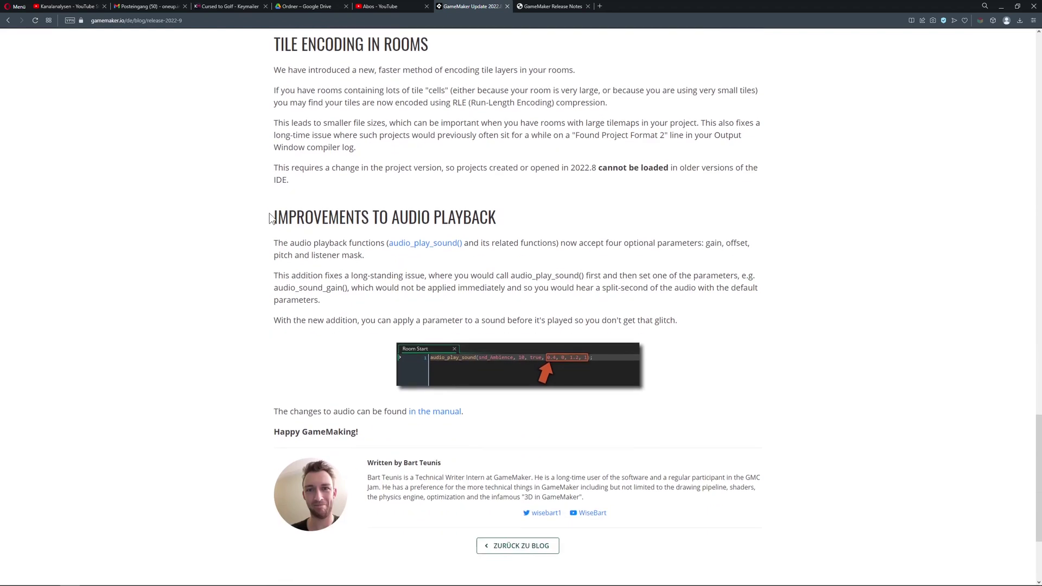
triple_click(375, 217)
left_click(502, 219)
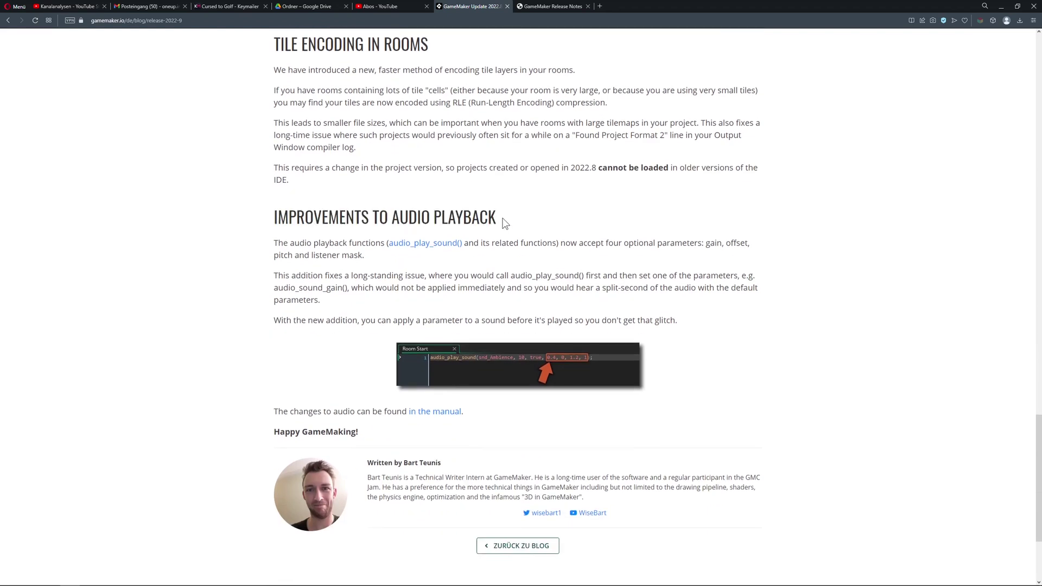